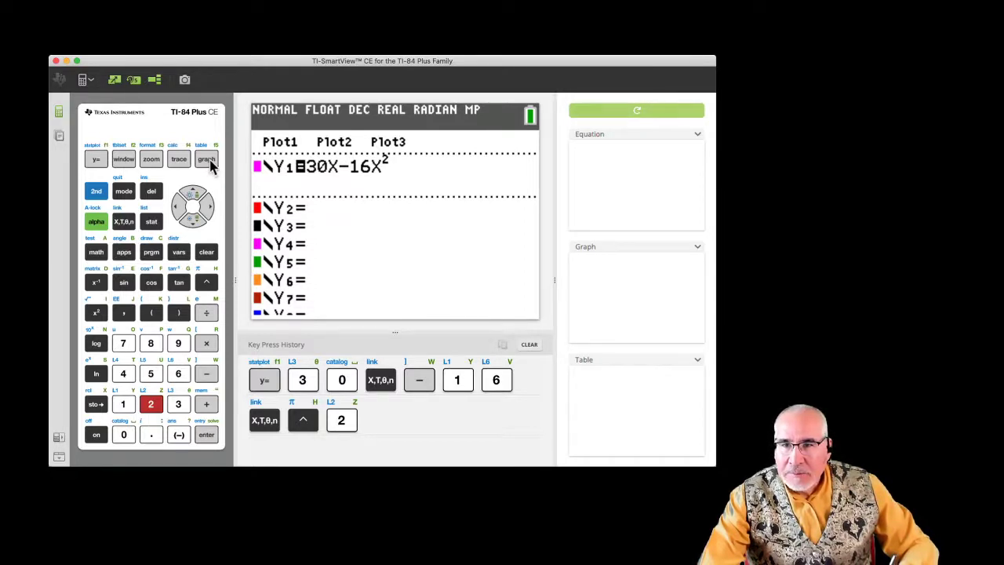
# Step: Graph Y1=30X-16X² and apply the ZStandard zoom
pyautogui.click(208, 161)
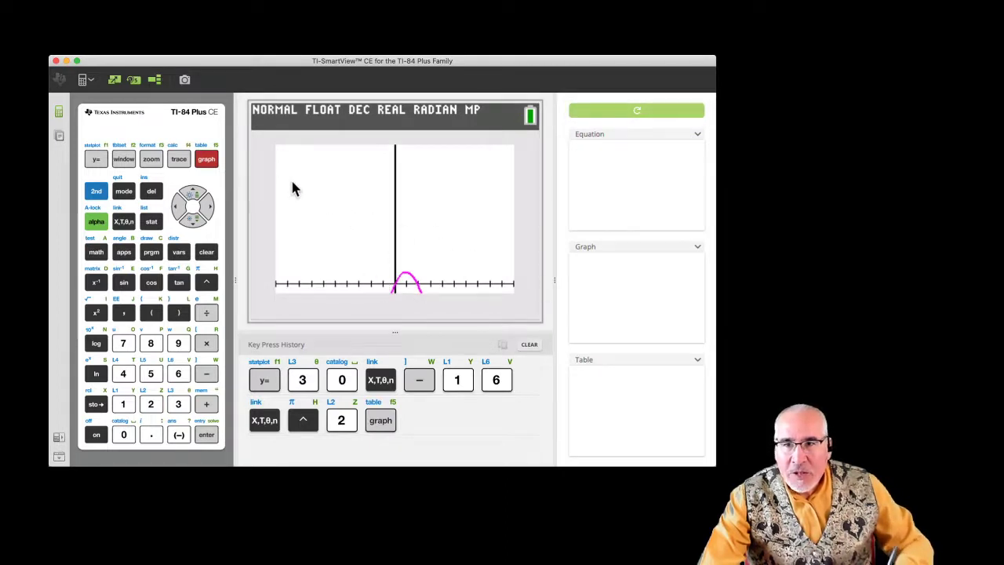
pyautogui.click(151, 161)
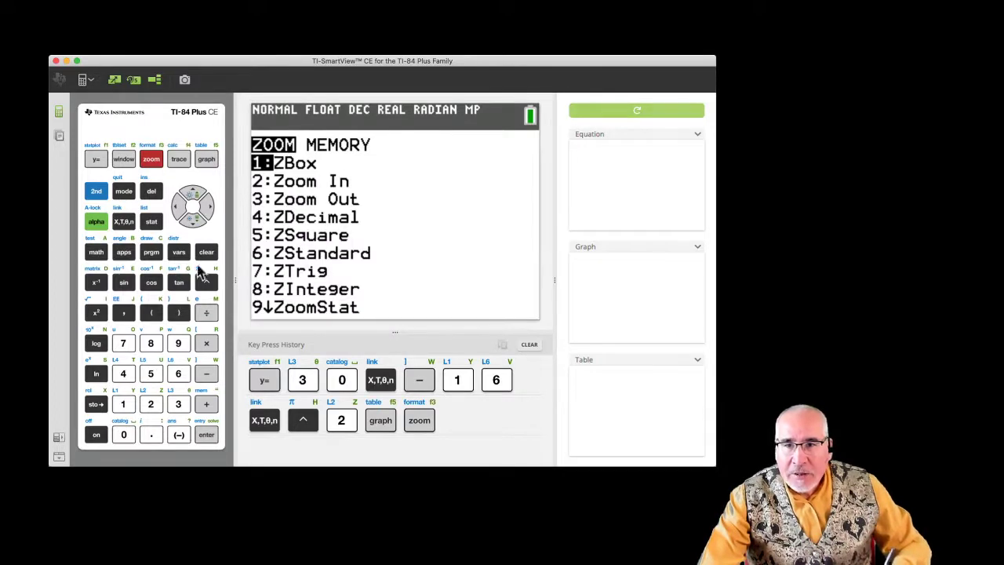
pyautogui.click(177, 374)
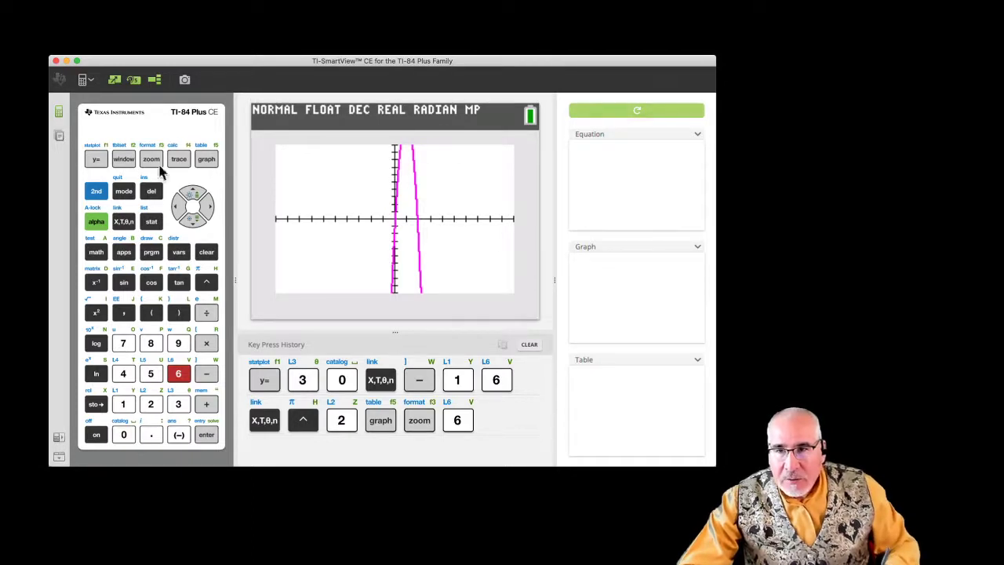
# Step: Set the graph window's Ymax to 15 and redraw the graph of Y1
pyautogui.click(122, 159)
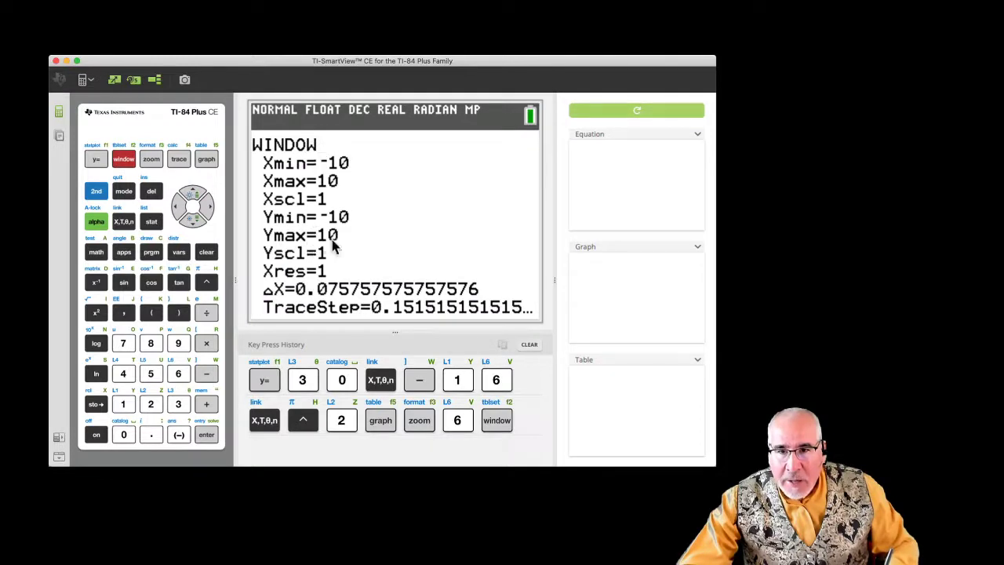
pyautogui.click(192, 221)
pyautogui.click(193, 222)
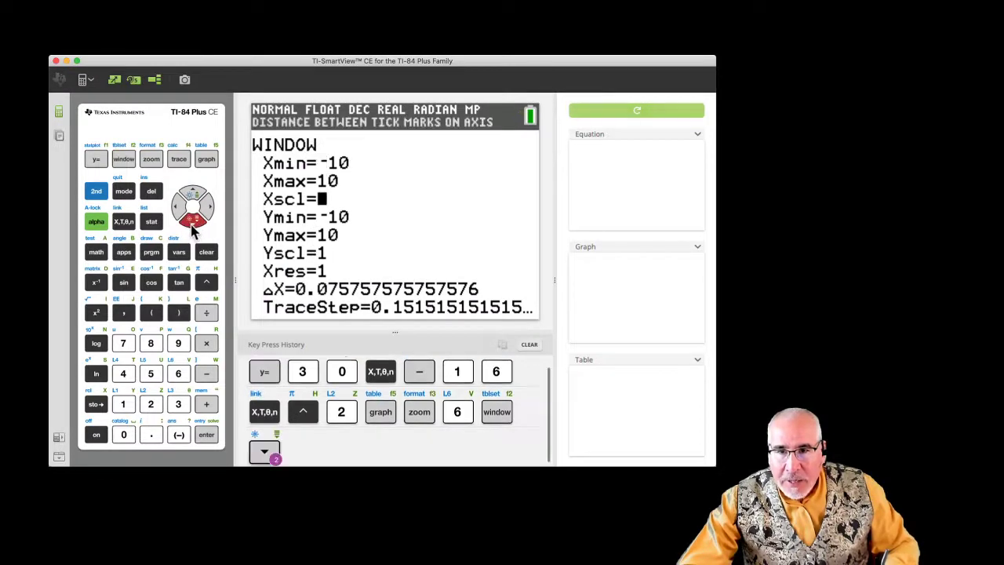
pyautogui.click(194, 222)
pyautogui.click(194, 222)
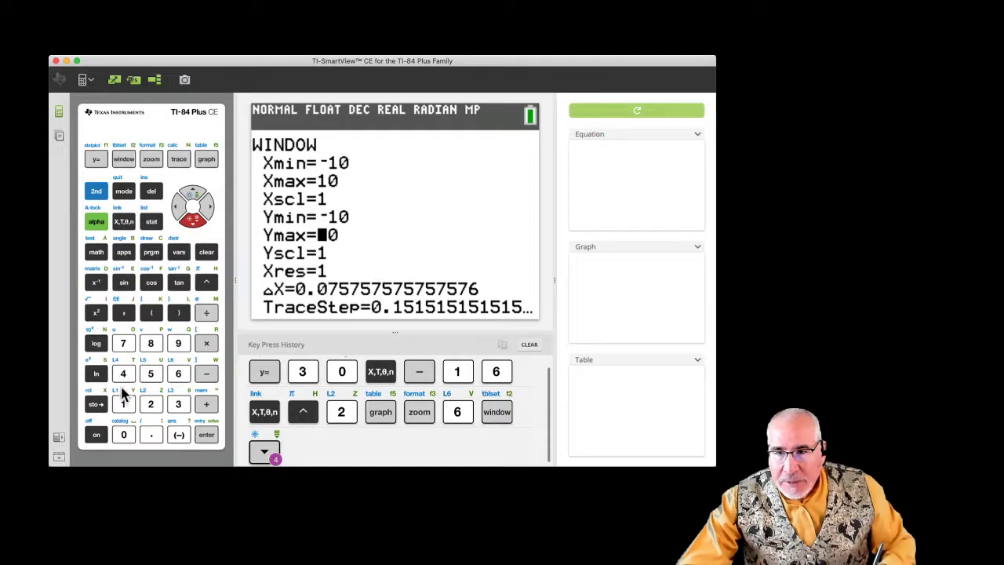
pyautogui.click(123, 403)
pyautogui.click(151, 376)
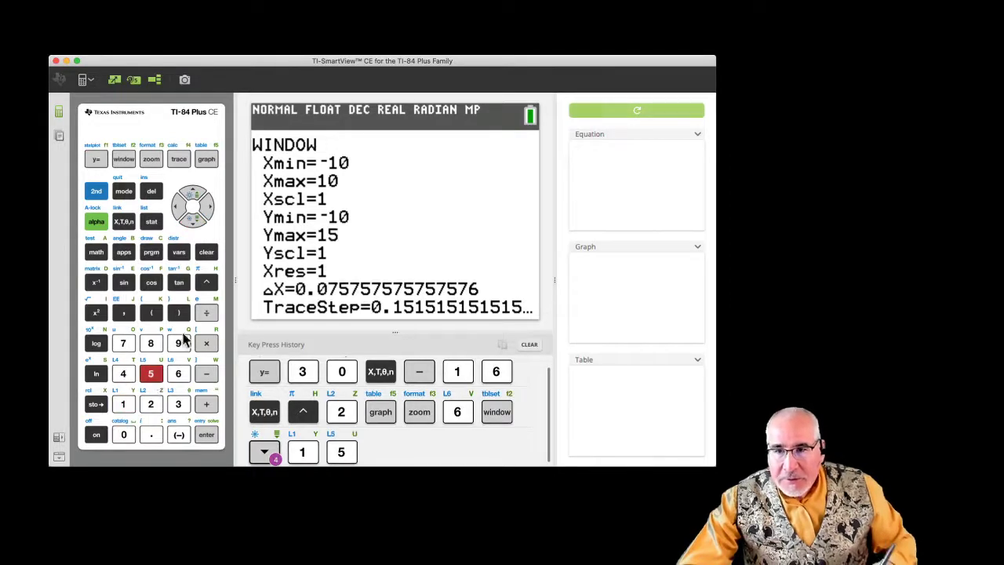
pyautogui.click(207, 160)
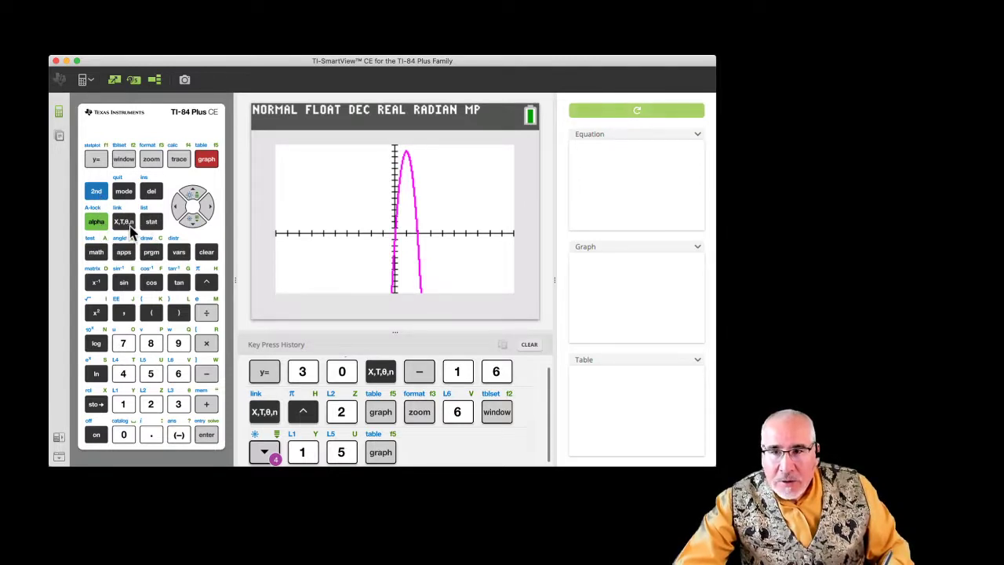
# Step: Draw the tangent line to the Y1 parabola at X=2
pyautogui.click(94, 193)
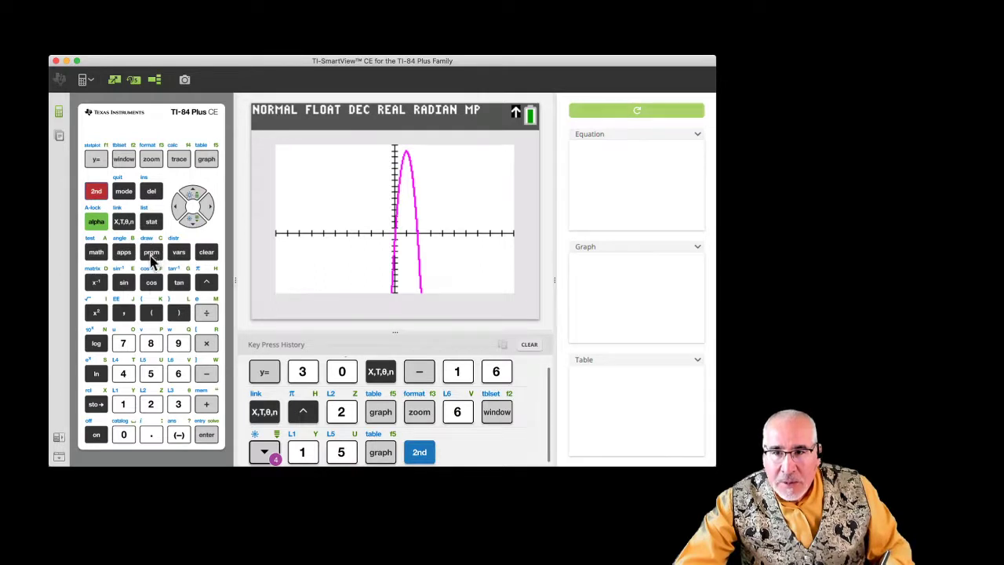
pyautogui.click(151, 255)
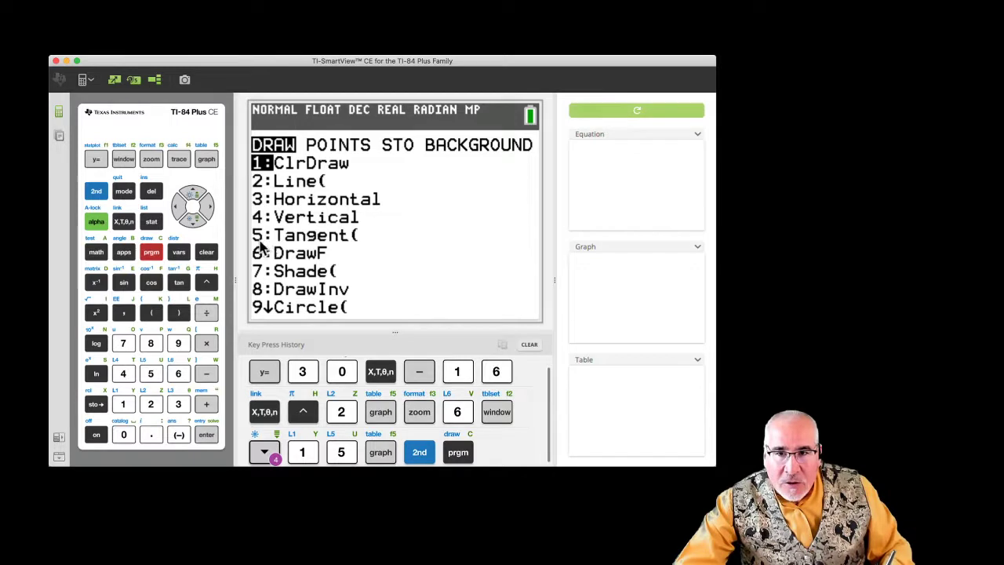
pyautogui.click(151, 376)
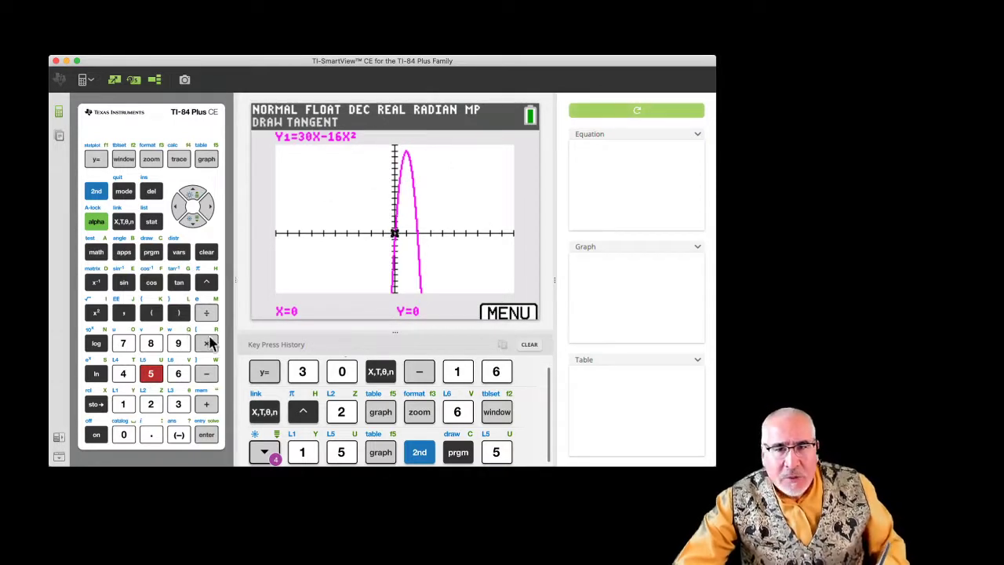
pyautogui.click(151, 404)
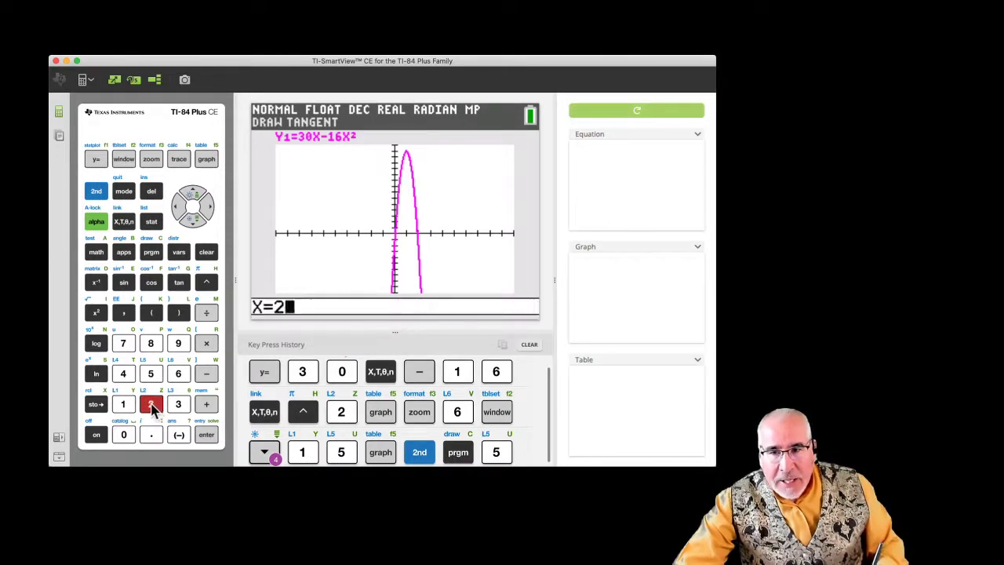
pyautogui.click(208, 436)
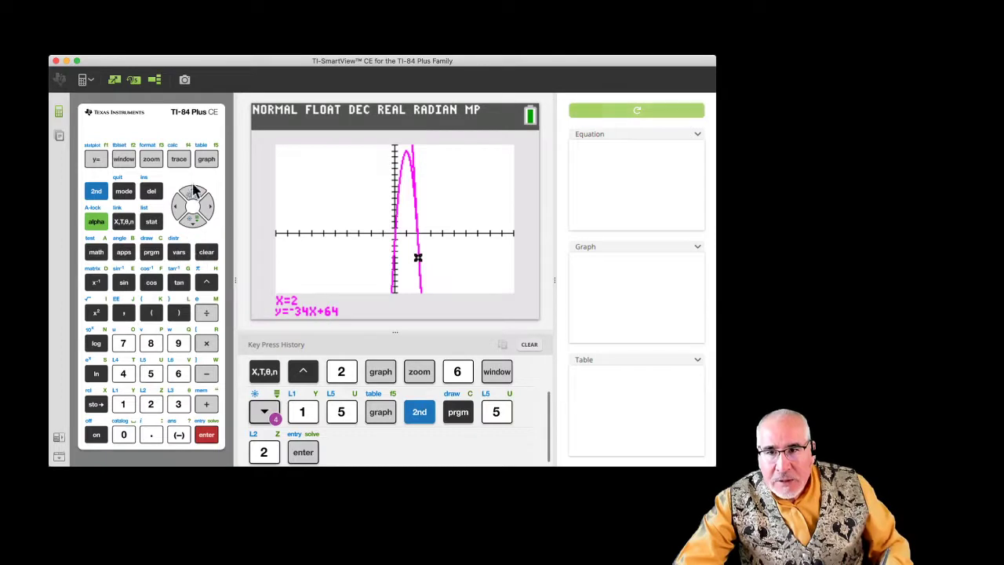
# Step: Set the graph window's Xmin to -5 and Xmax to 5, and redraw the parabola
pyautogui.click(120, 163)
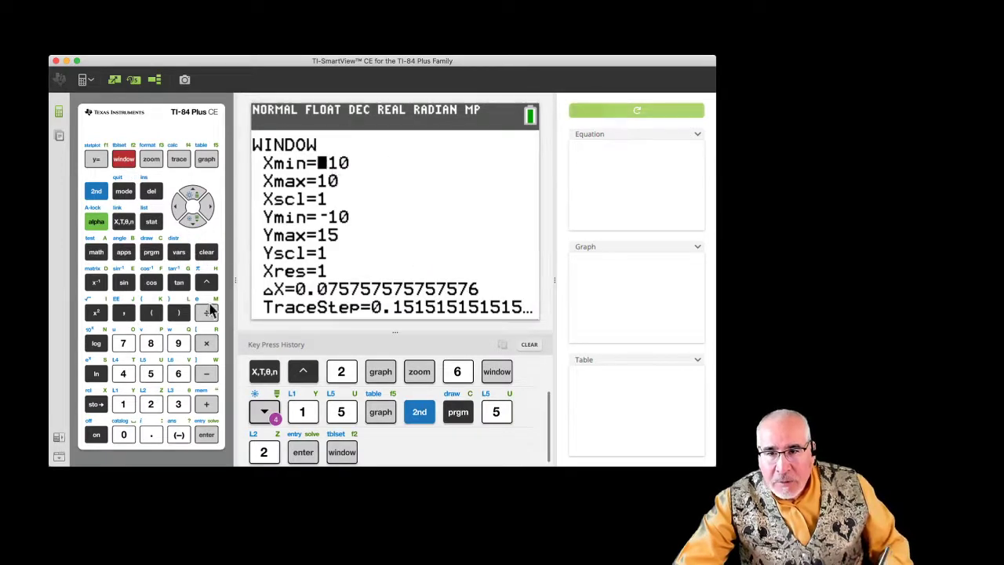
pyautogui.click(180, 436)
pyautogui.click(150, 374)
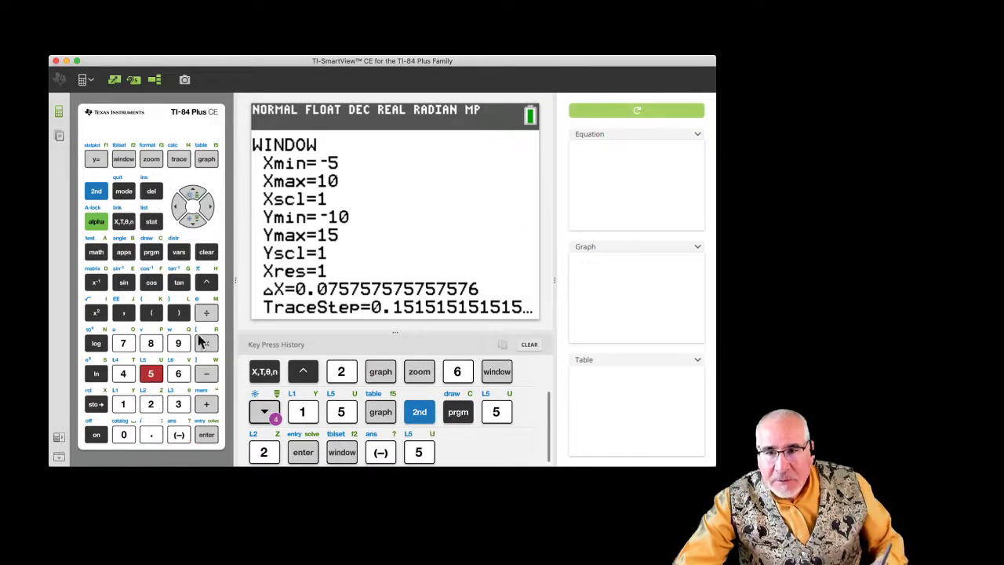
pyautogui.click(192, 221)
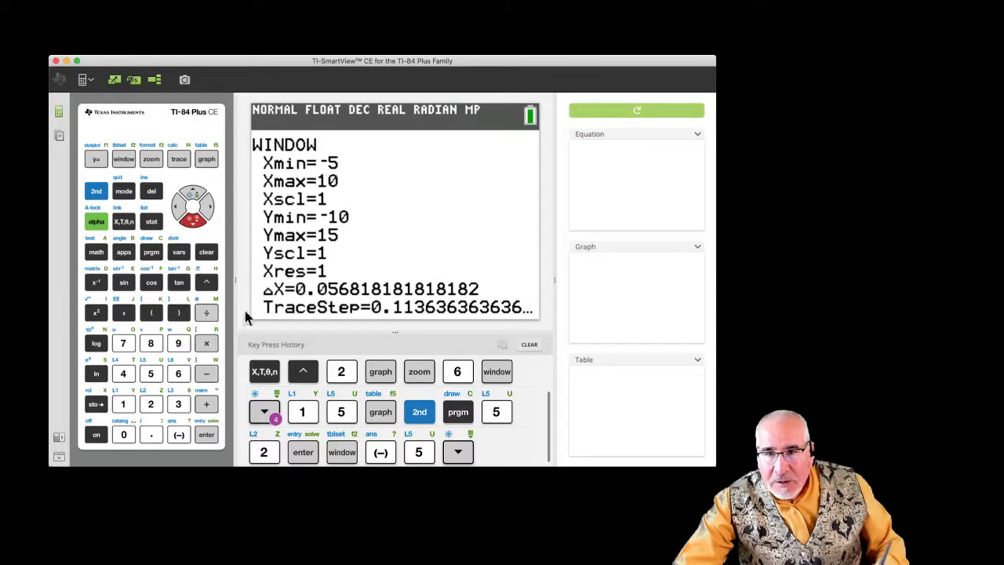
pyautogui.click(150, 374)
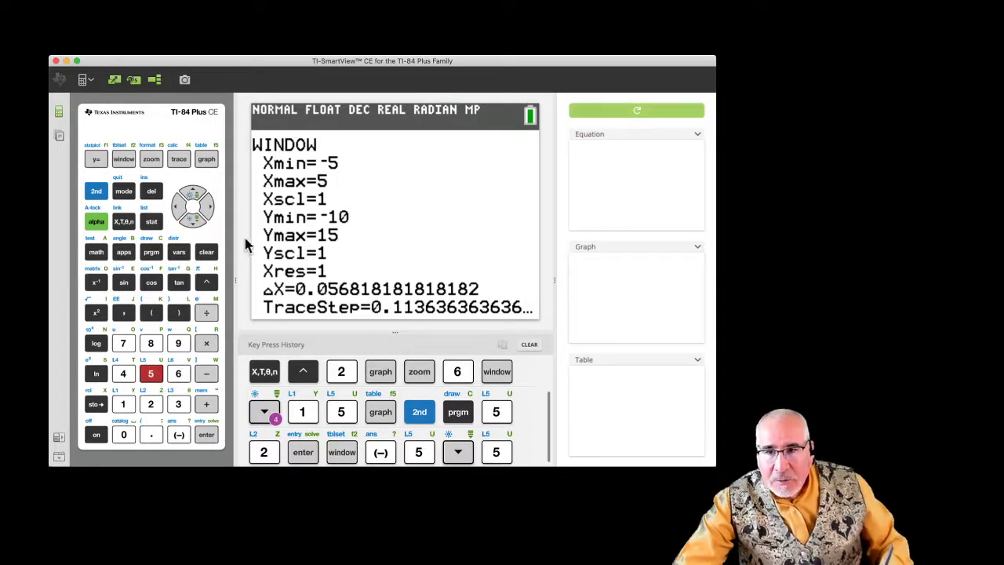
pyautogui.click(206, 434)
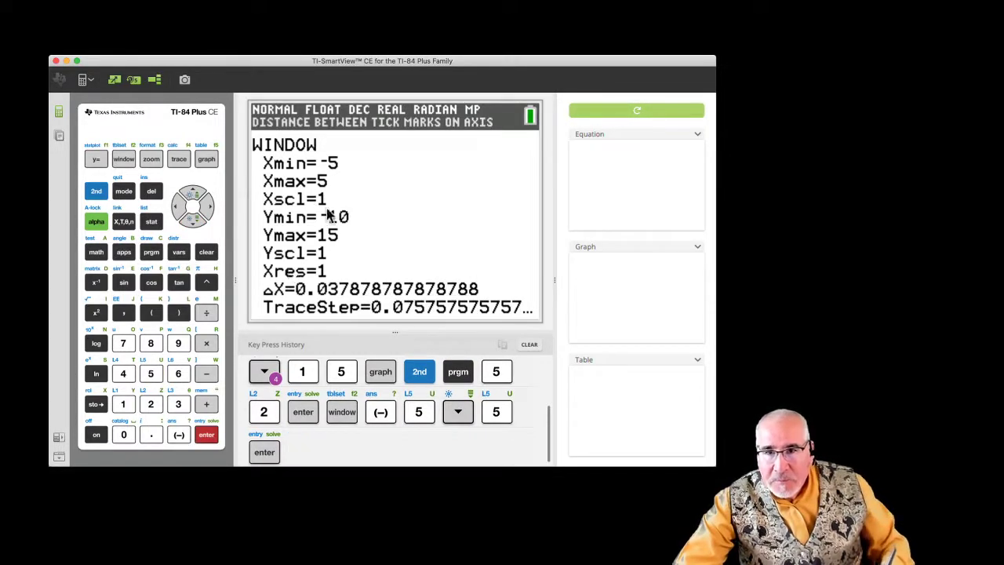
pyautogui.click(206, 158)
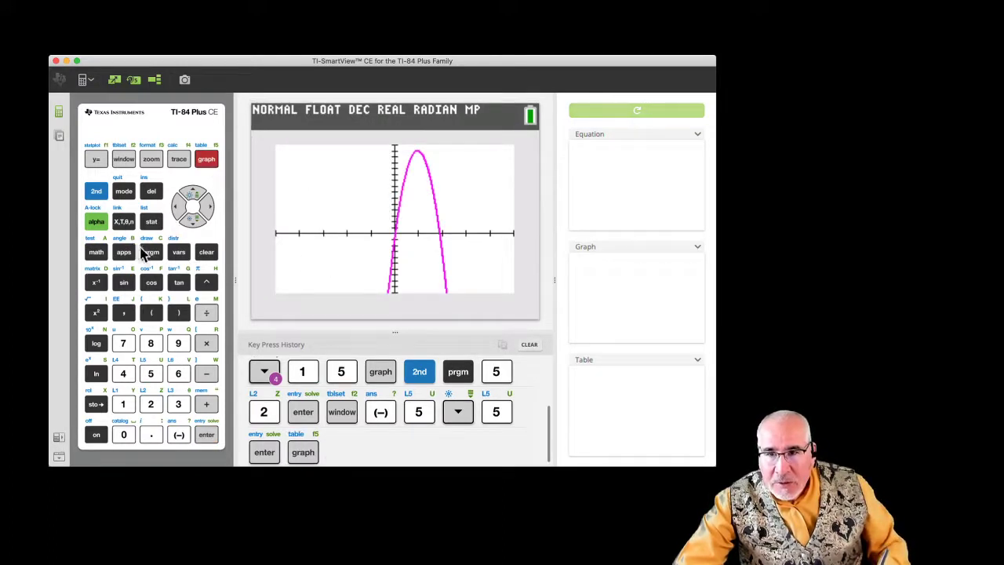
# Step: Draw the tangent to Y1 at X=2 again in the narrower graph window
pyautogui.click(96, 191)
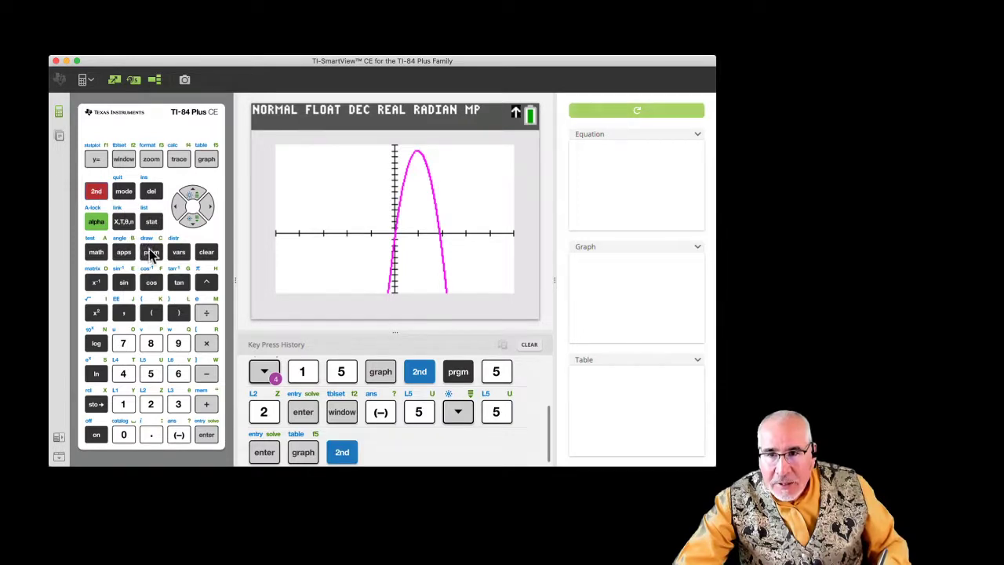
pyautogui.click(151, 251)
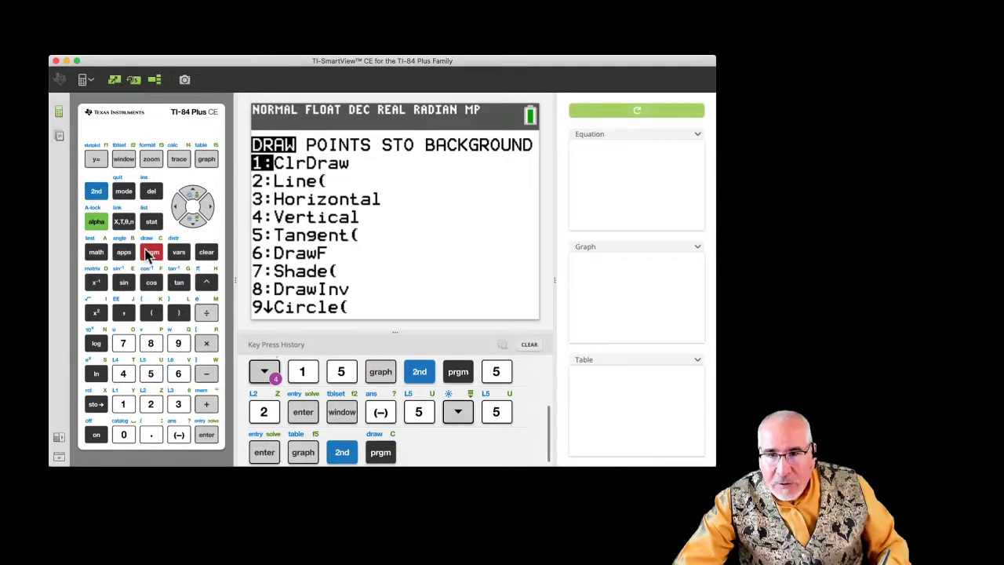
pyautogui.click(151, 374)
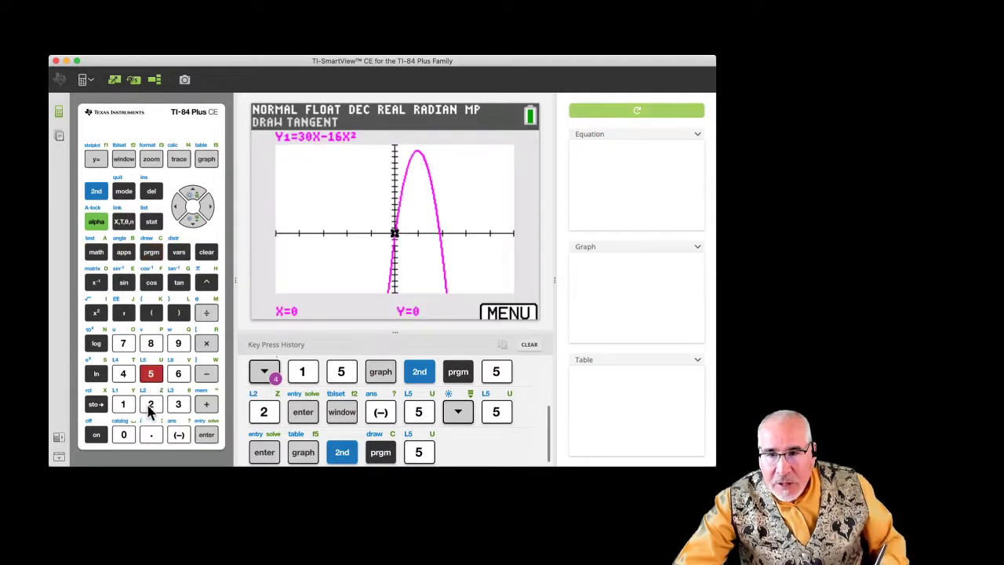
pyautogui.click(150, 405)
pyautogui.click(208, 435)
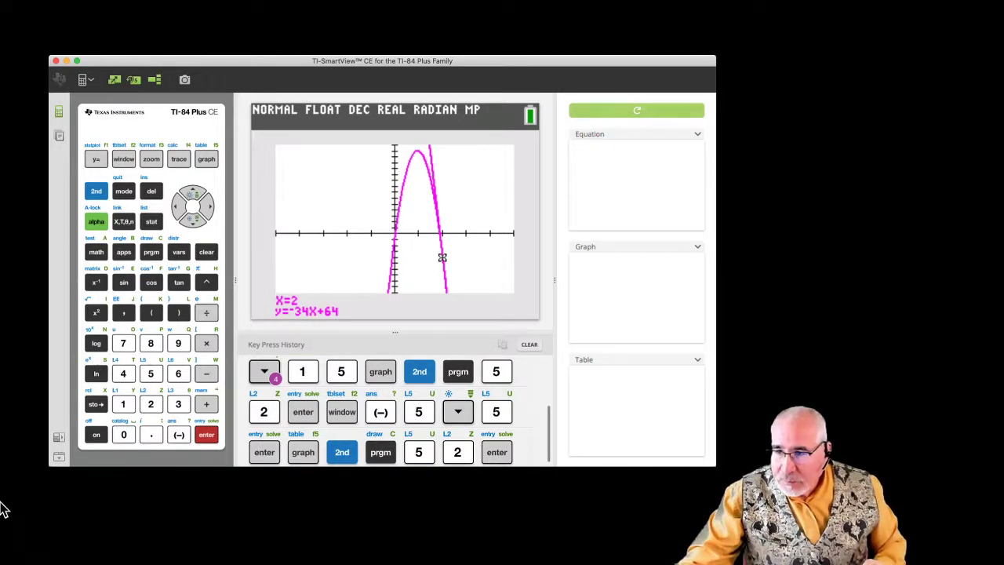
# Step: Switch to the presentation's Examples slide and handwrite -34 in dark red pen beneath the instantaneous velocity question
pyautogui.click(596, 545)
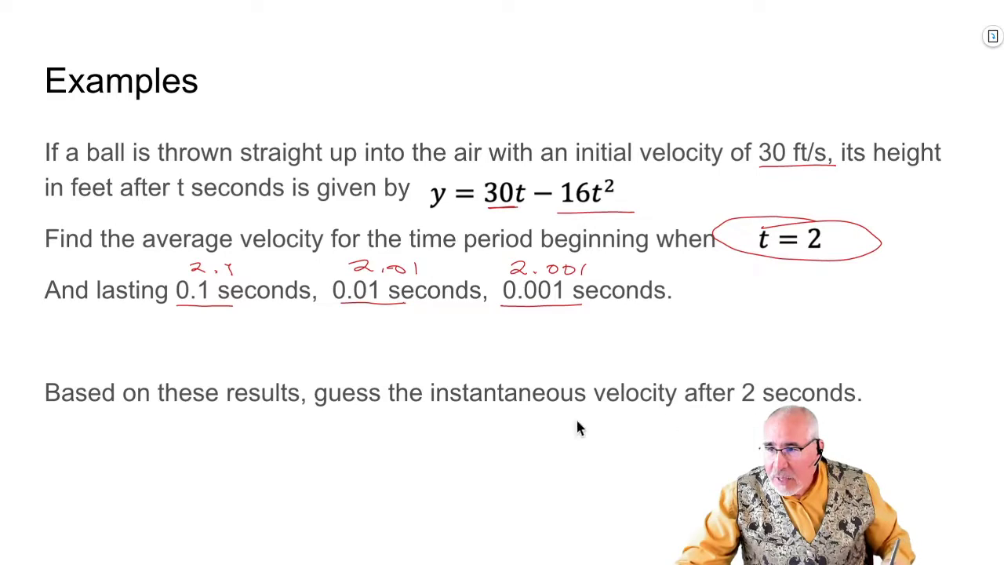
pyautogui.click(533, 443)
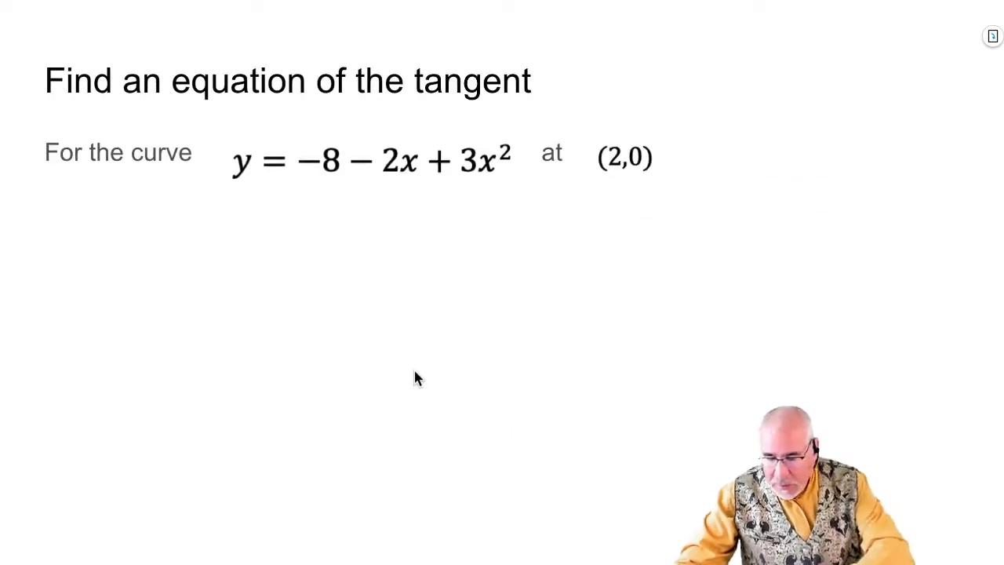
pyautogui.press('Left')
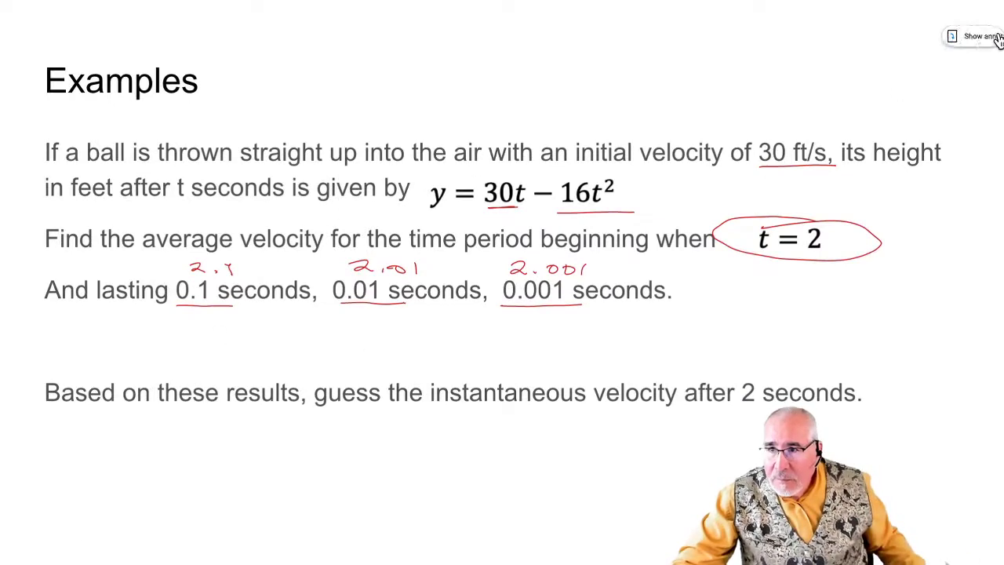
pyautogui.click(971, 37)
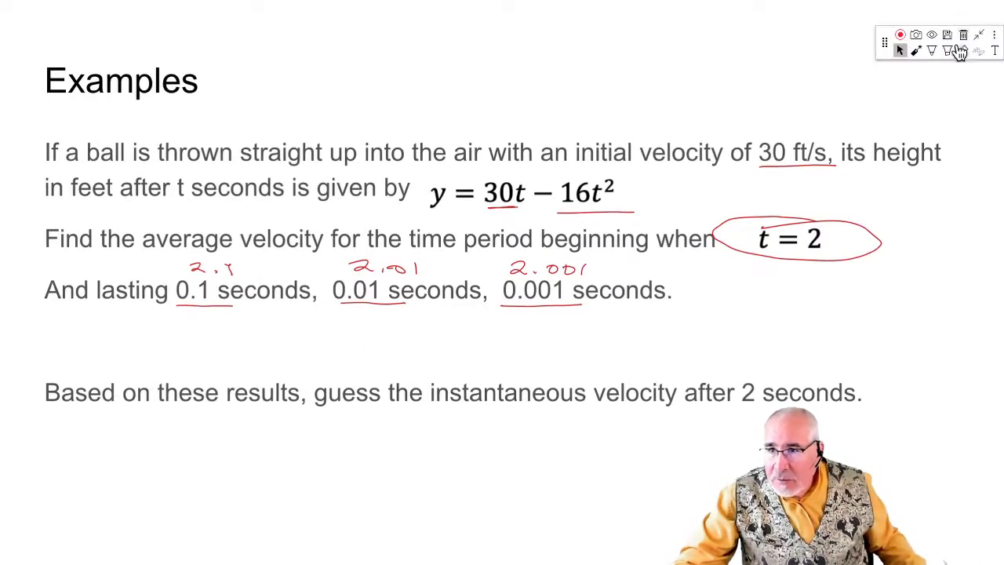
pyautogui.click(931, 50)
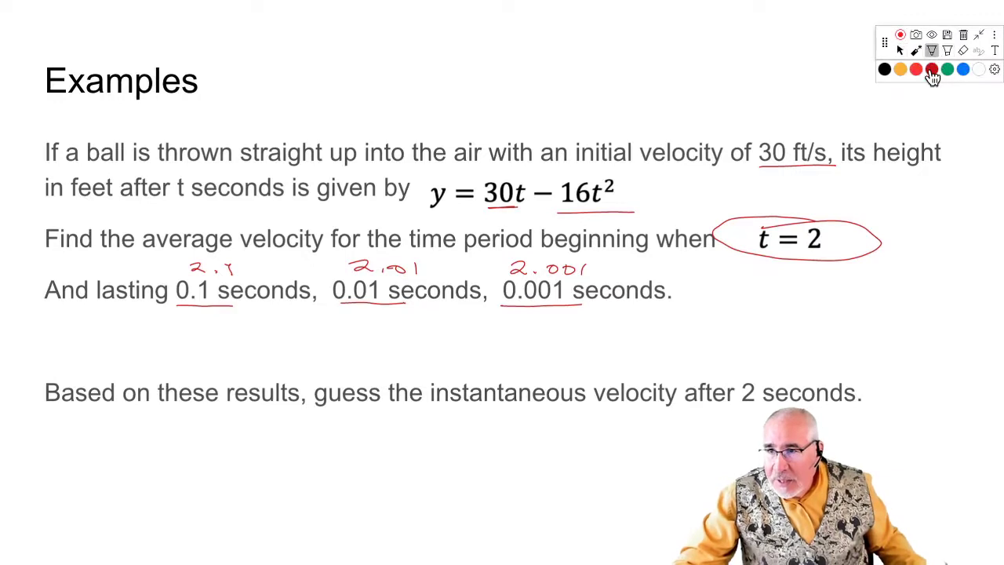
pyautogui.click(932, 71)
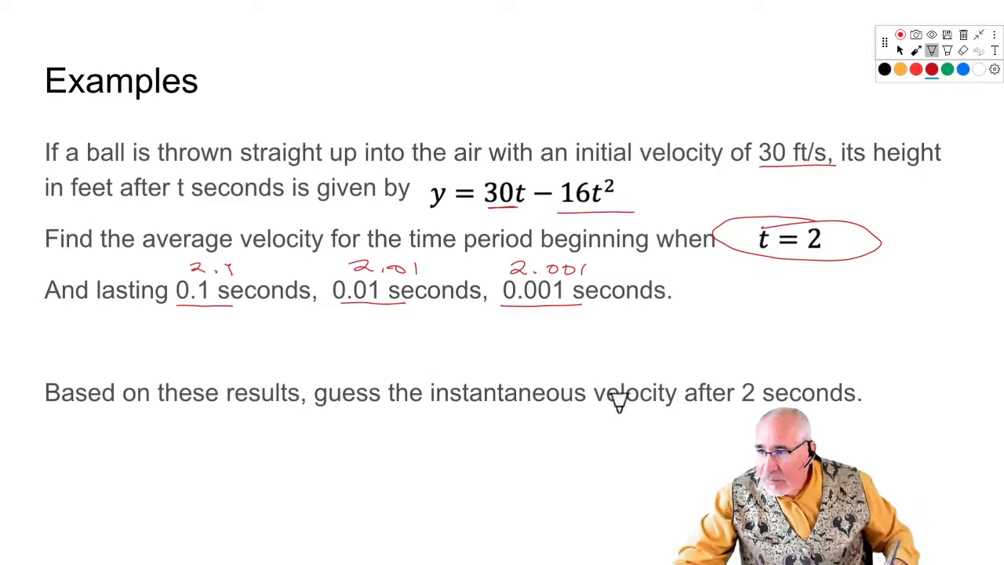
pyautogui.moveTo(576, 440); pyautogui.dragTo(663, 431)
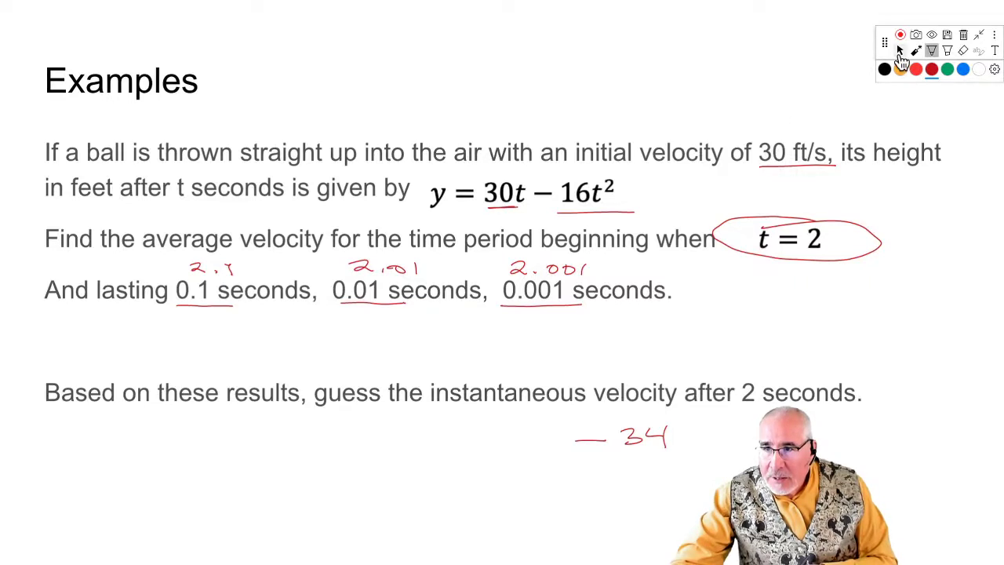
# Step: Switch to the TI-SmartView calculator and go to the Y5 line of the equation editor
pyautogui.moveTo(694, 542)
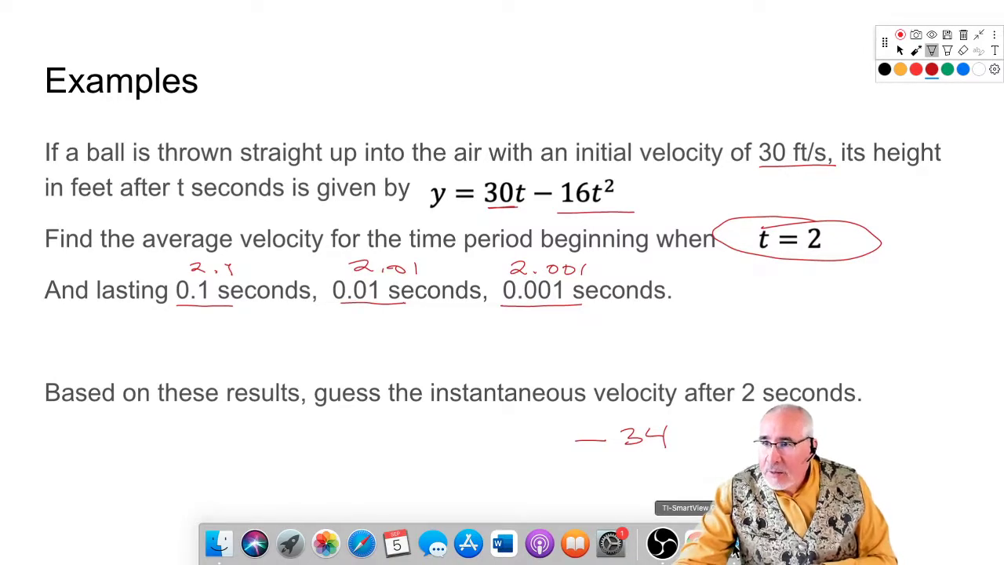
pyautogui.click(732, 544)
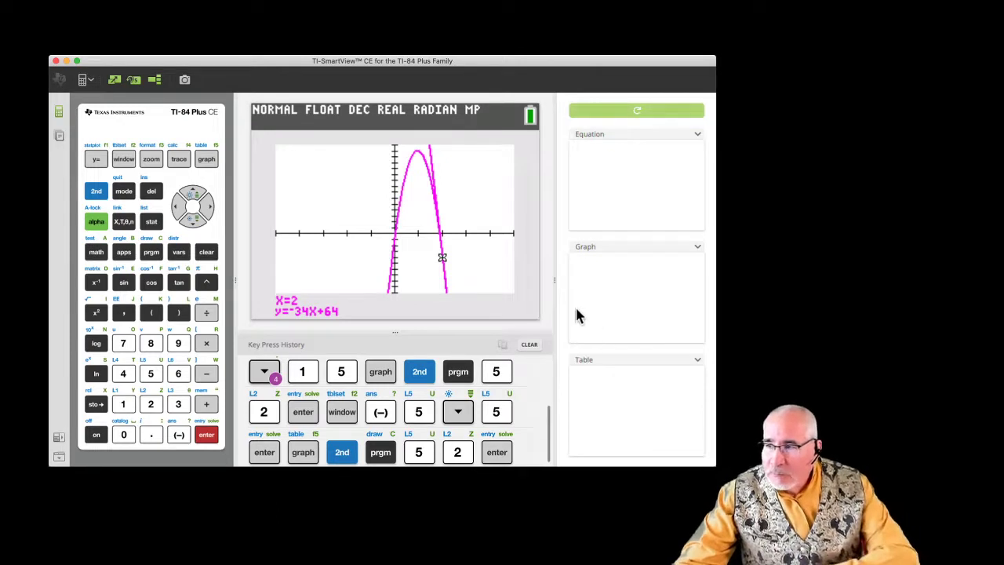
pyautogui.click(95, 159)
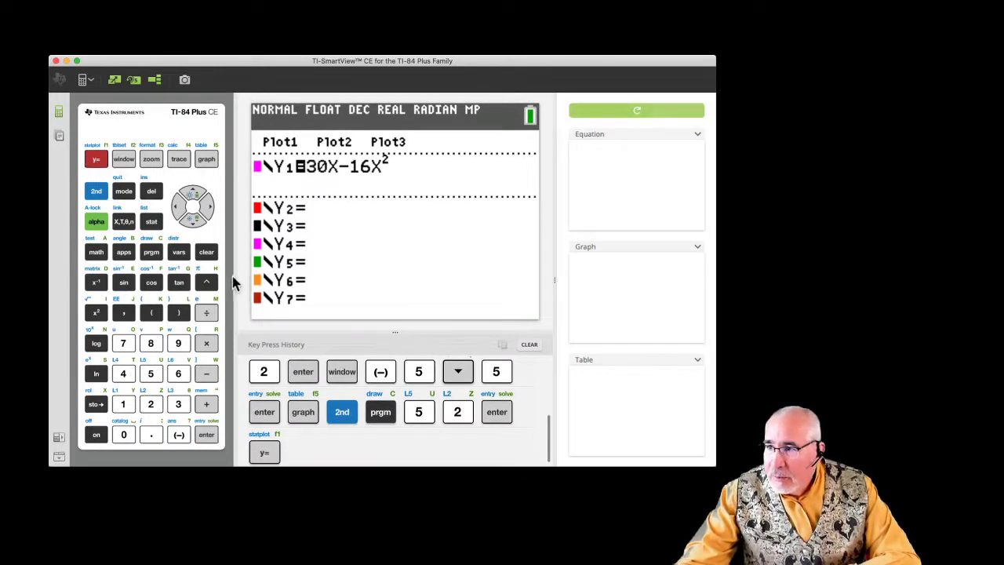
pyautogui.click(194, 223)
pyautogui.click(194, 223)
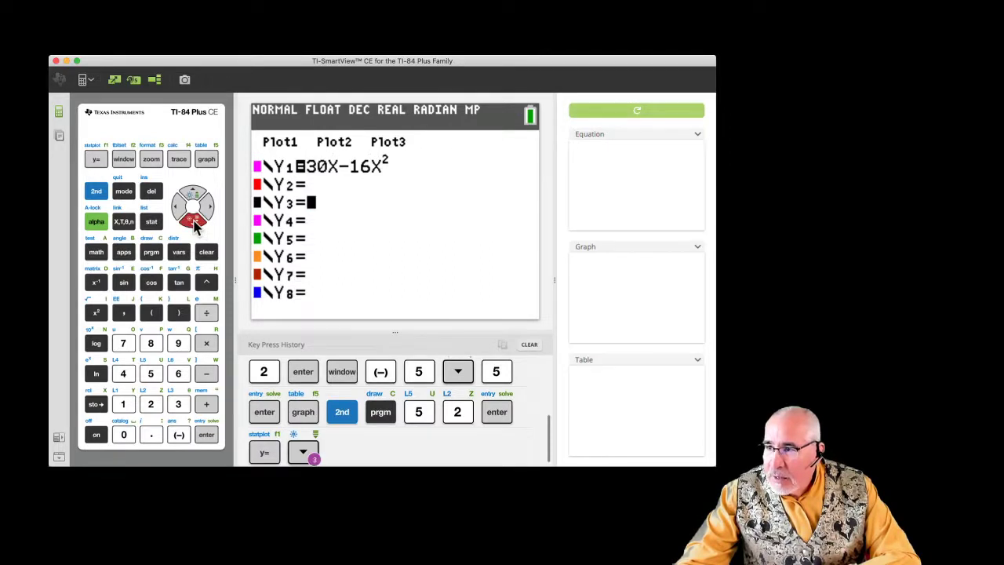
pyautogui.click(193, 222)
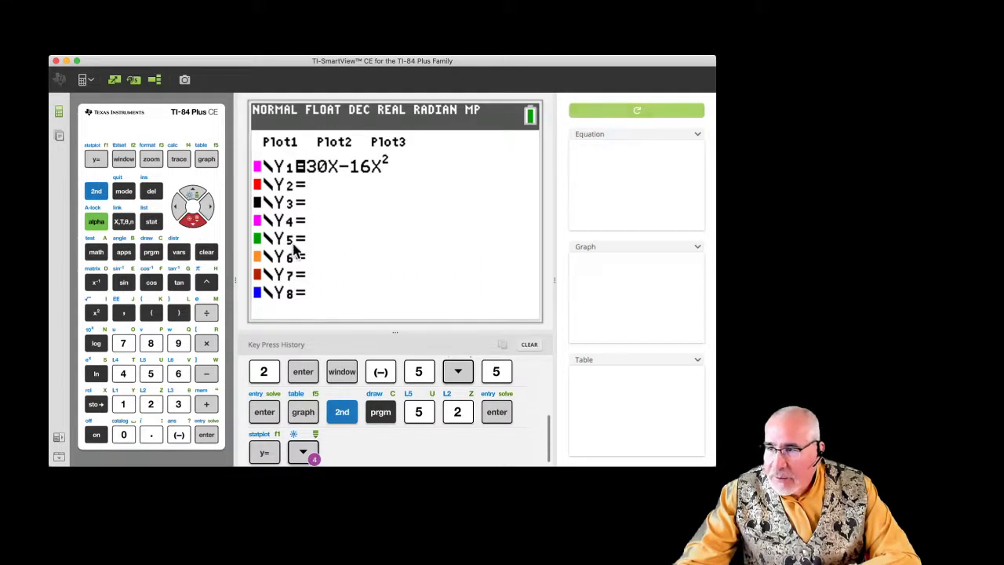
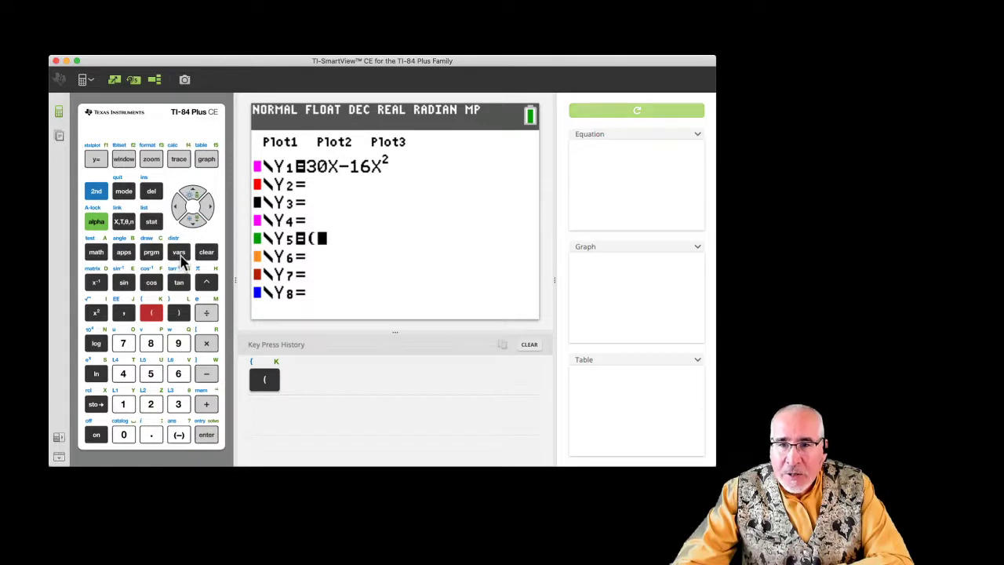
# Step: Begin the difference quotient in Y5 by entering Y1(X+.1) after the opening parenthesis
pyautogui.click(179, 254)
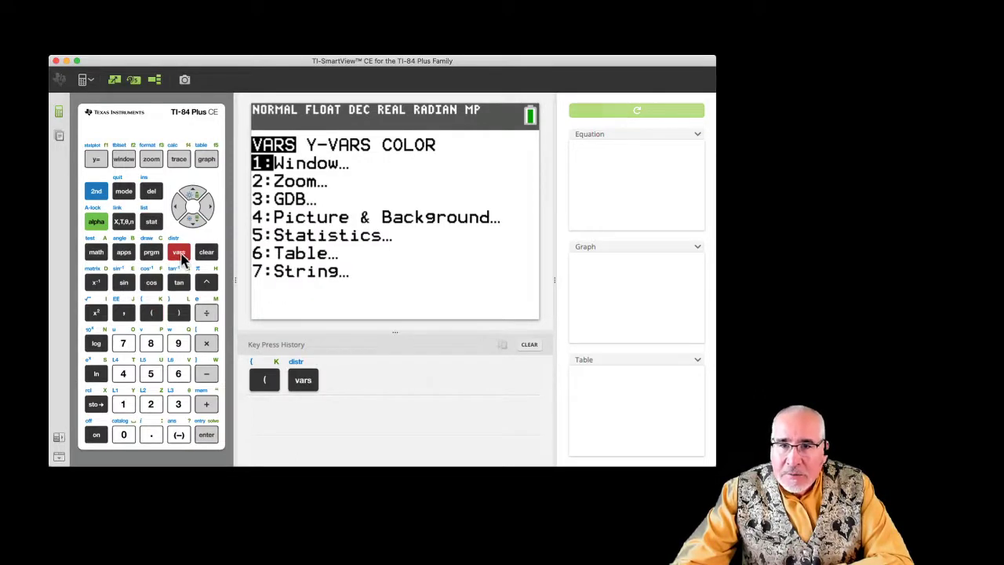
pyautogui.click(207, 208)
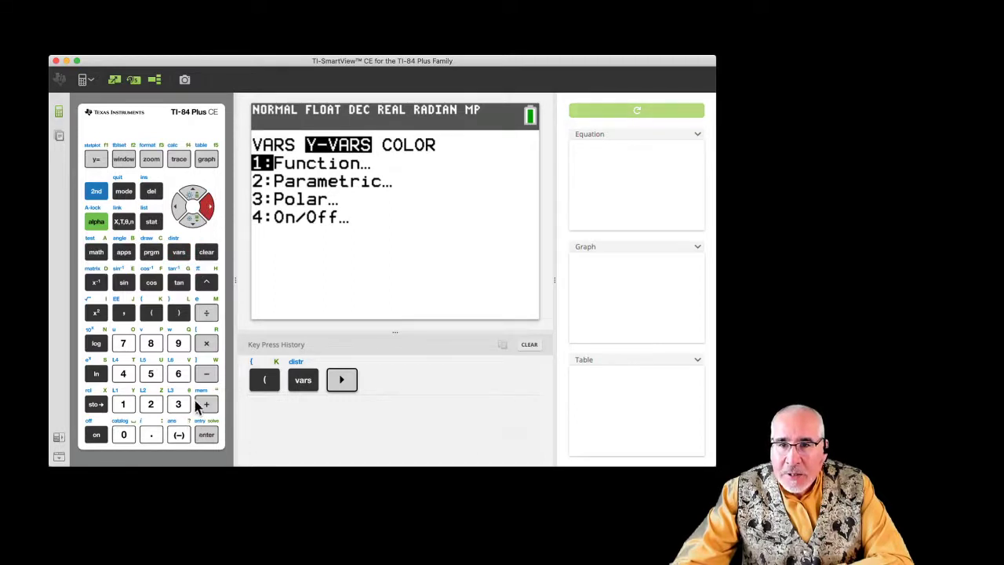
pyautogui.click(205, 438)
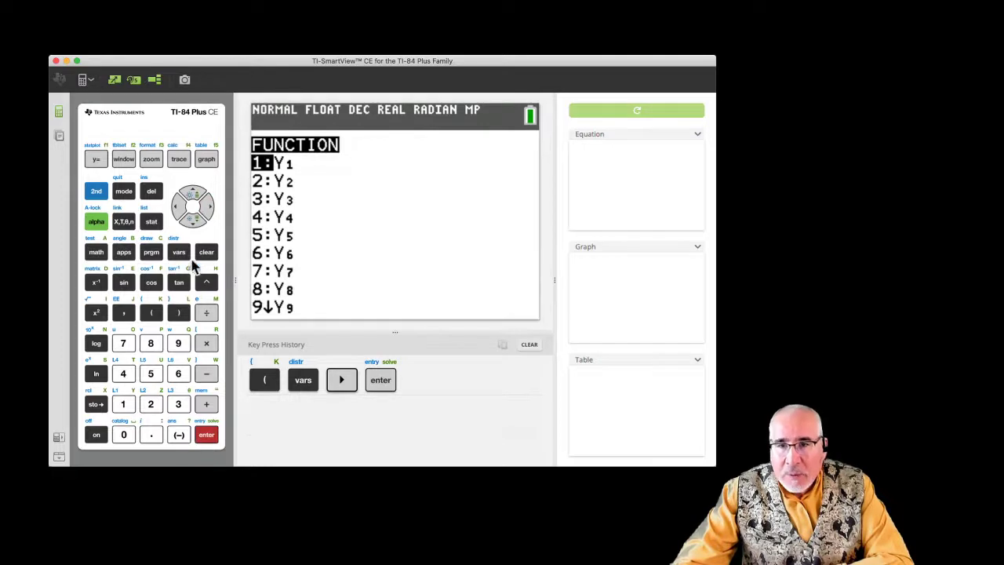
pyautogui.click(205, 435)
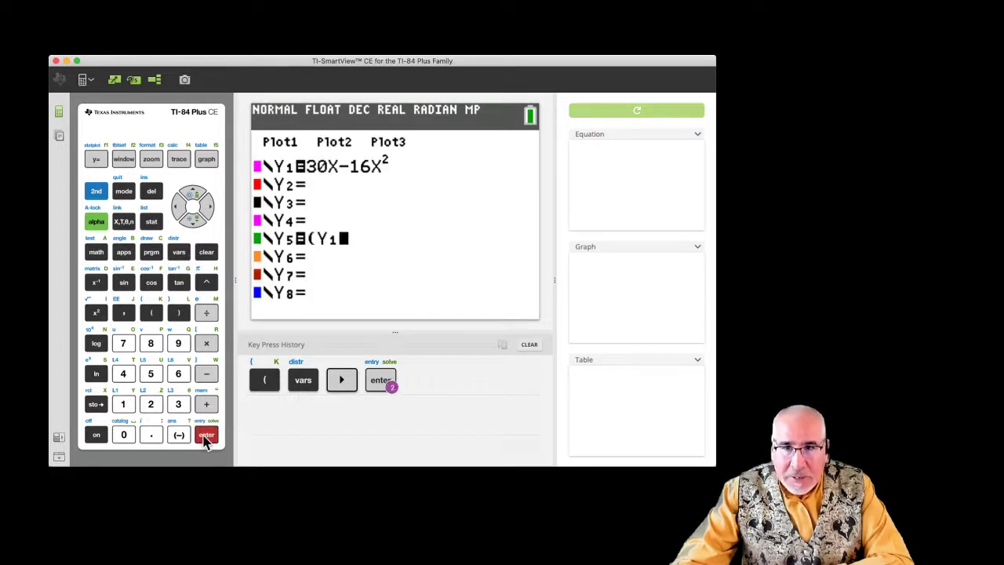
pyautogui.click(149, 314)
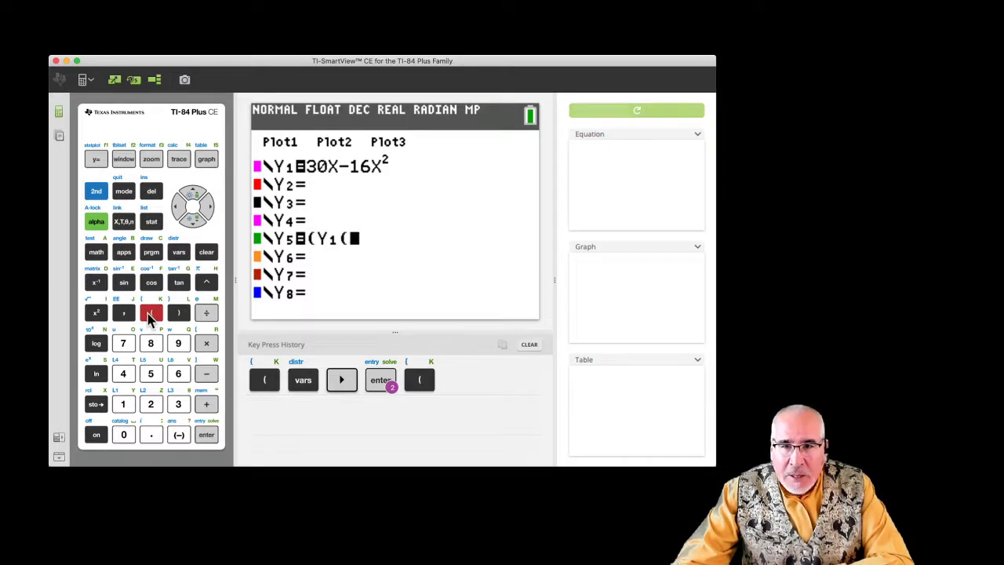
pyautogui.click(123, 224)
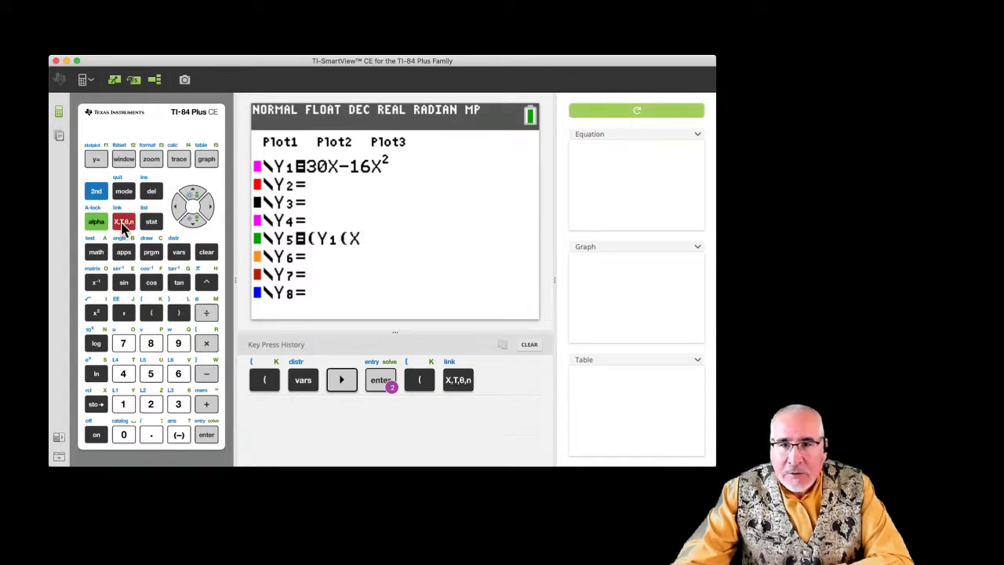
pyautogui.click(207, 406)
pyautogui.click(152, 436)
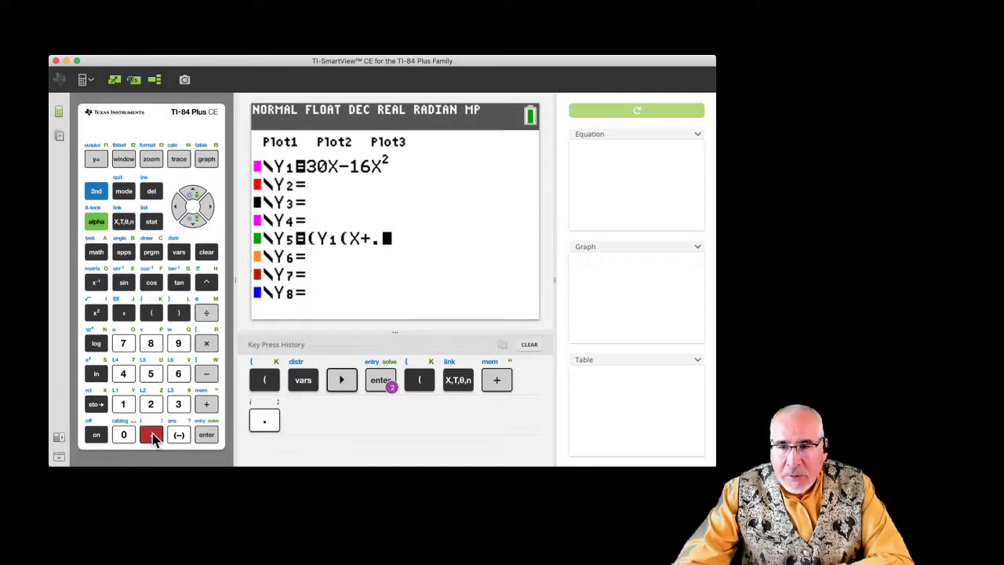
pyautogui.click(123, 404)
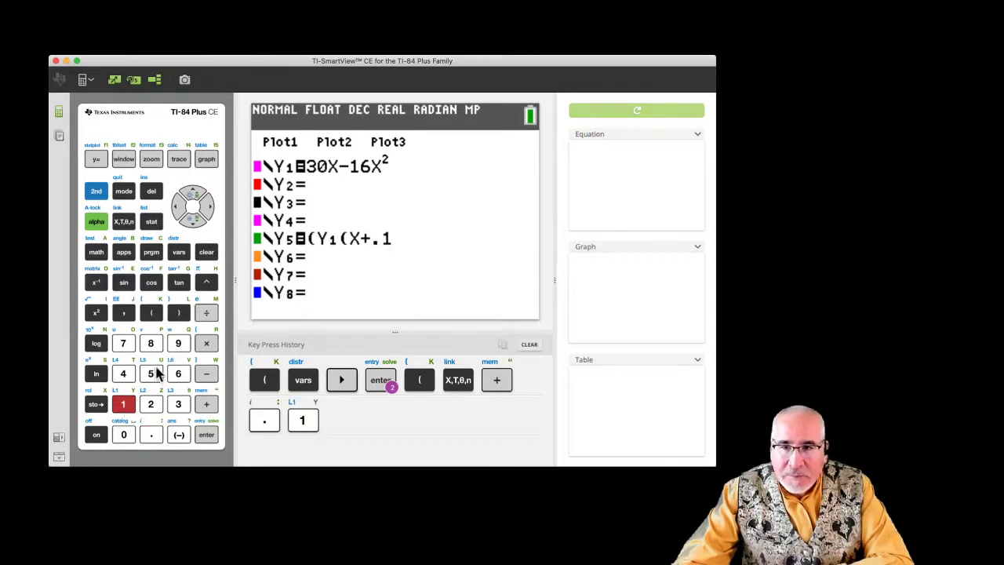
pyautogui.click(179, 314)
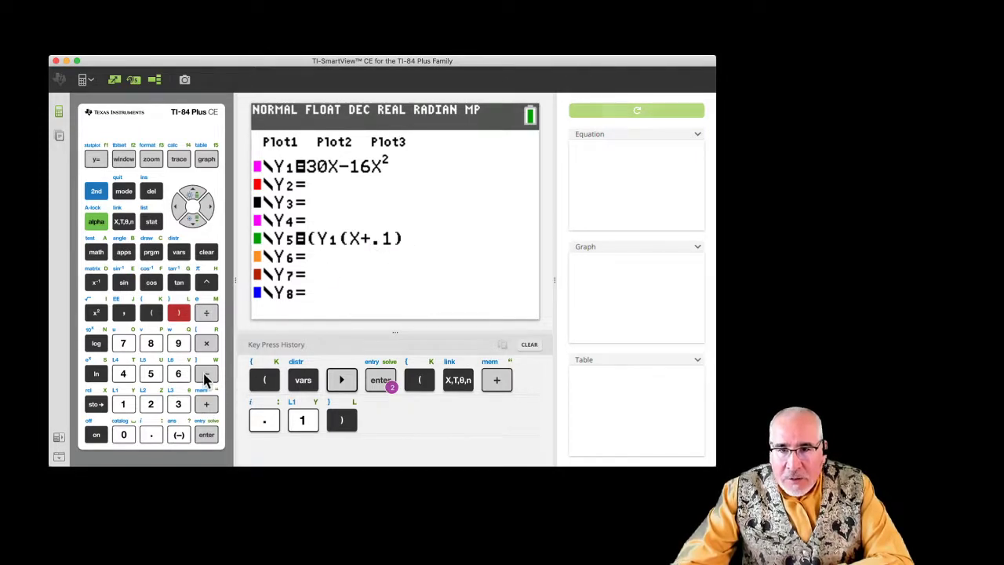
# Step: Complete Y5 by subtracting Y1(X), closing the parenthesis and dividing the difference by .1
pyautogui.click(206, 375)
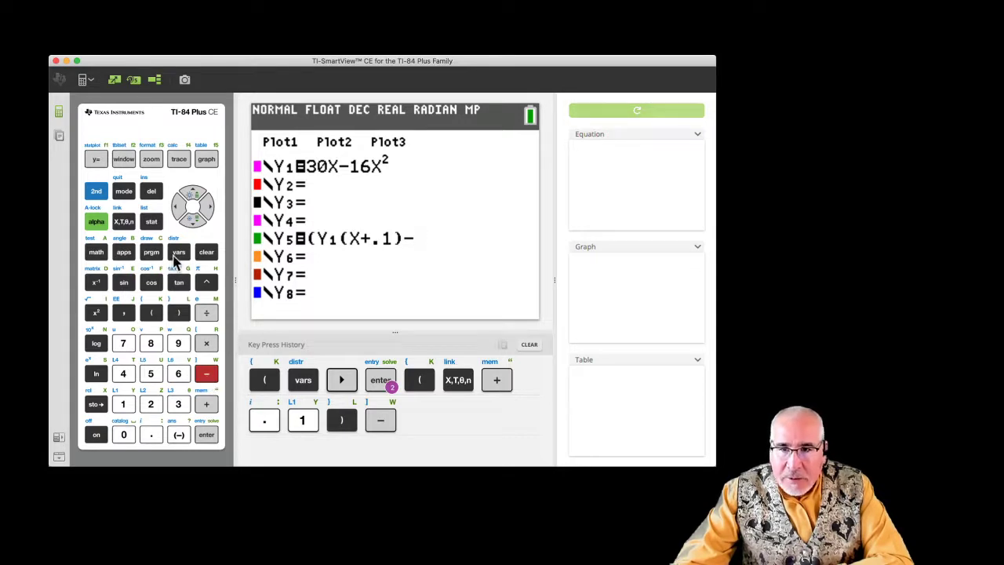
pyautogui.click(178, 254)
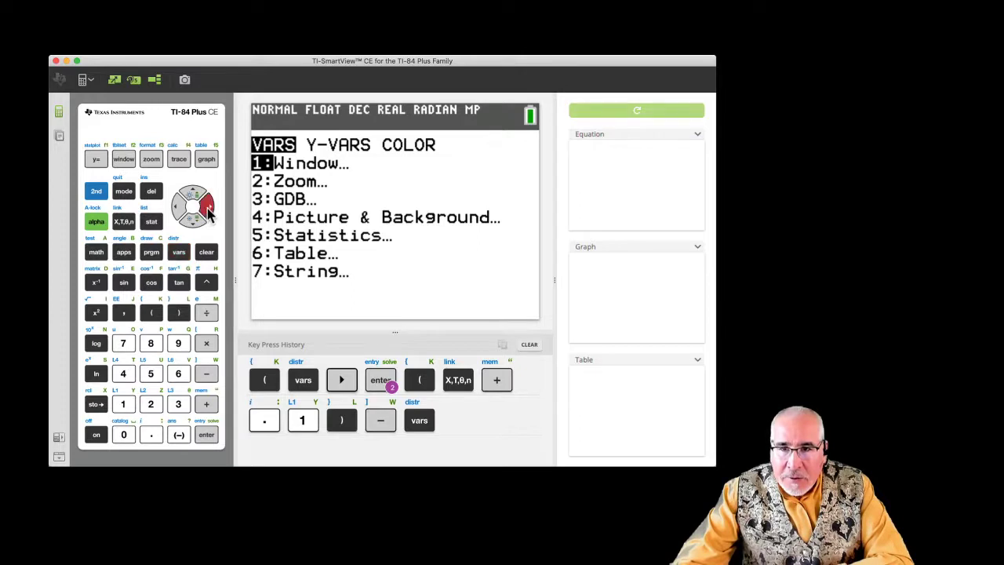
pyautogui.click(206, 210)
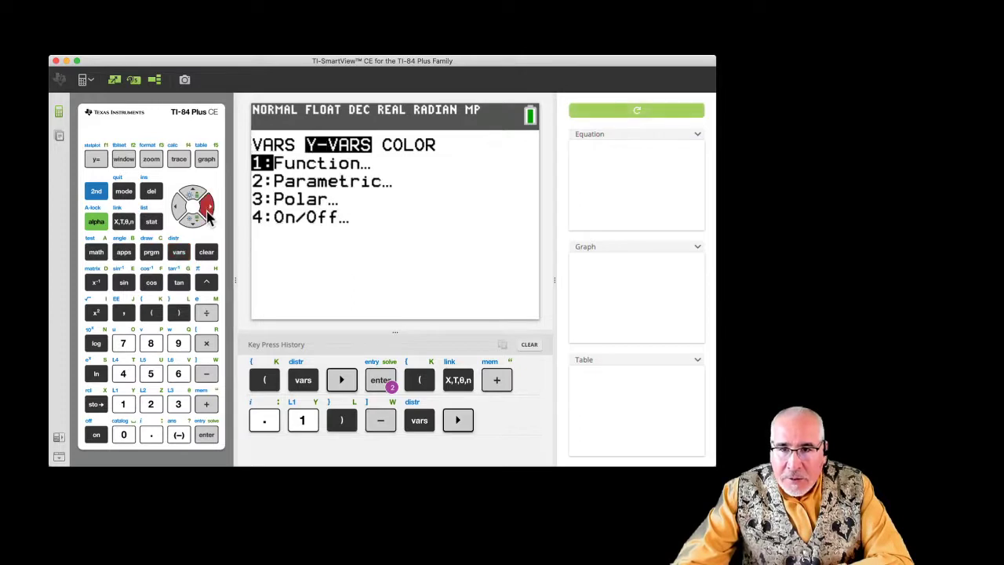
pyautogui.click(206, 436)
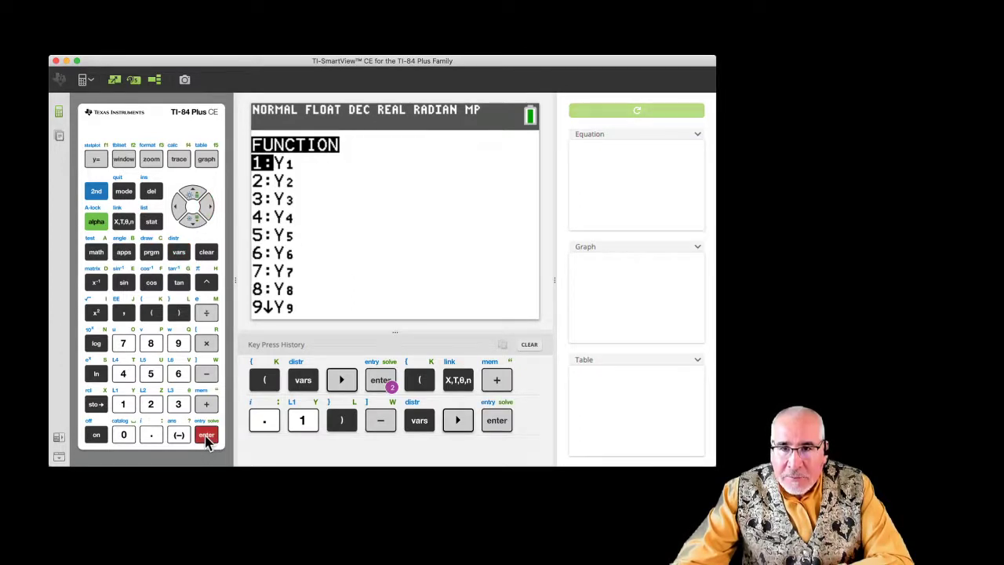
pyautogui.click(207, 436)
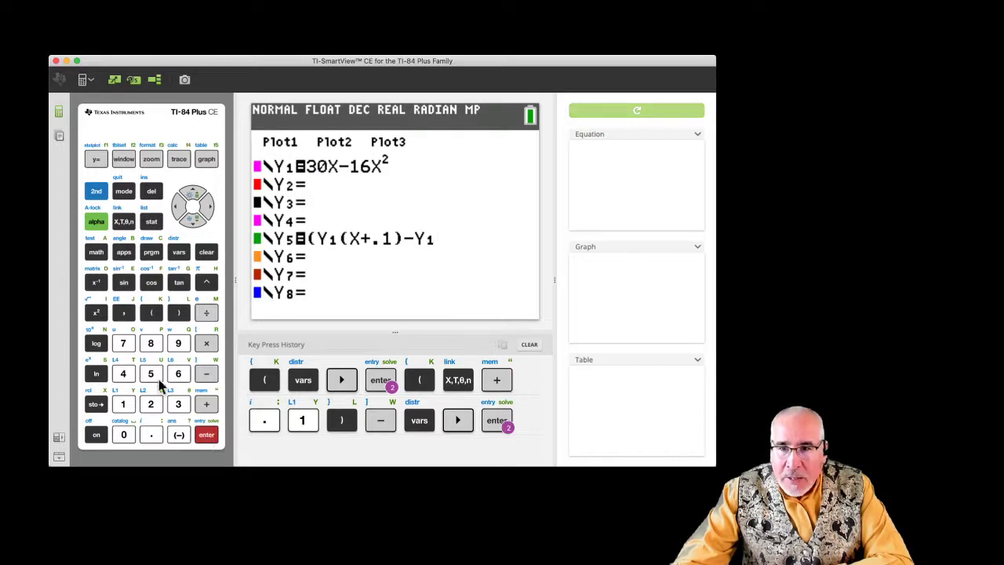
pyautogui.click(152, 314)
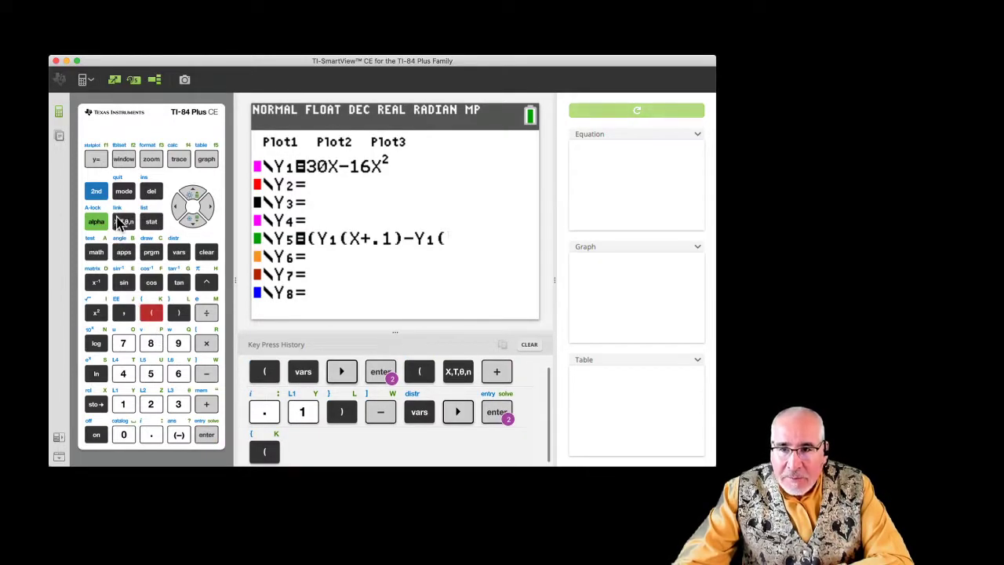
pyautogui.click(121, 223)
pyautogui.click(180, 317)
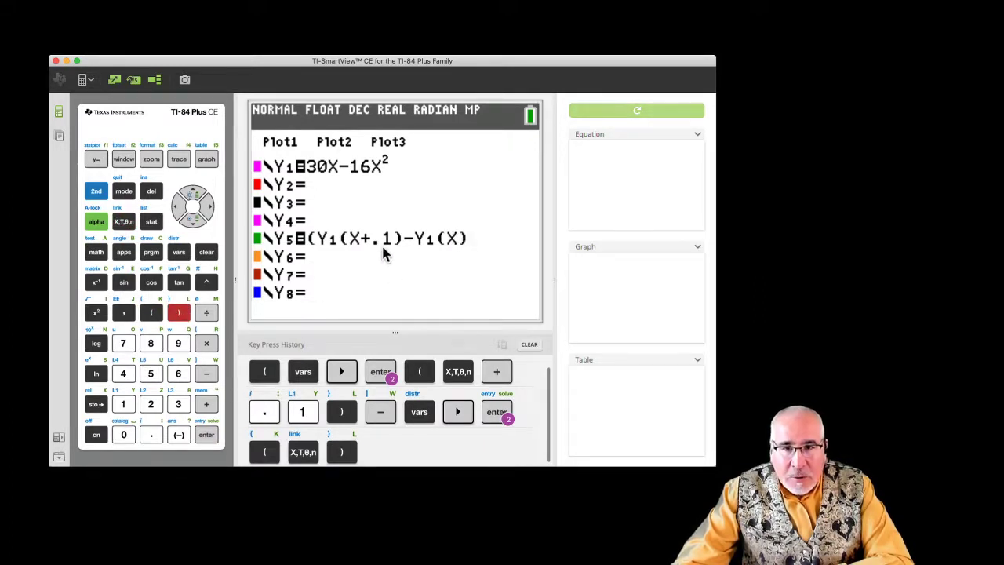
pyautogui.click(180, 318)
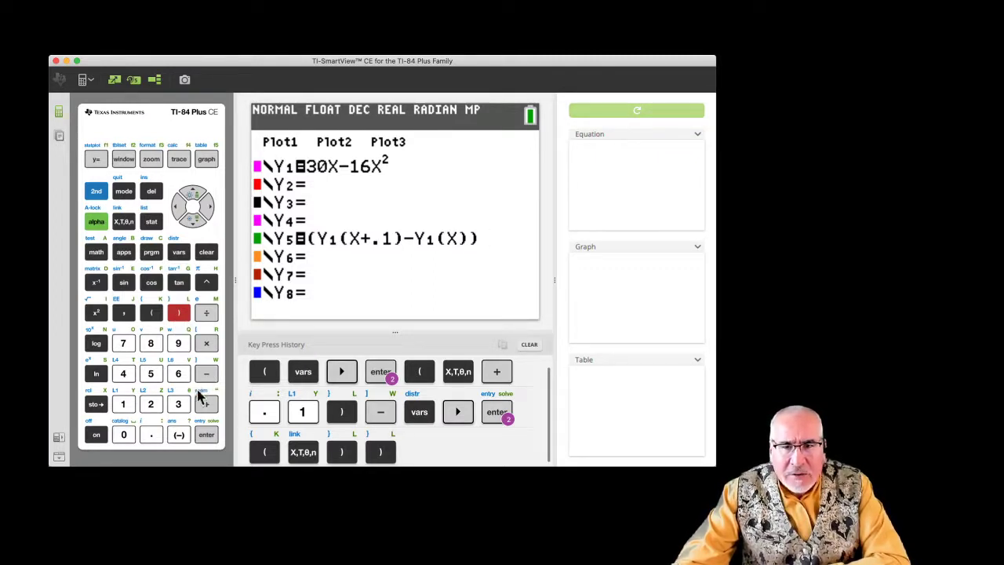
pyautogui.click(207, 314)
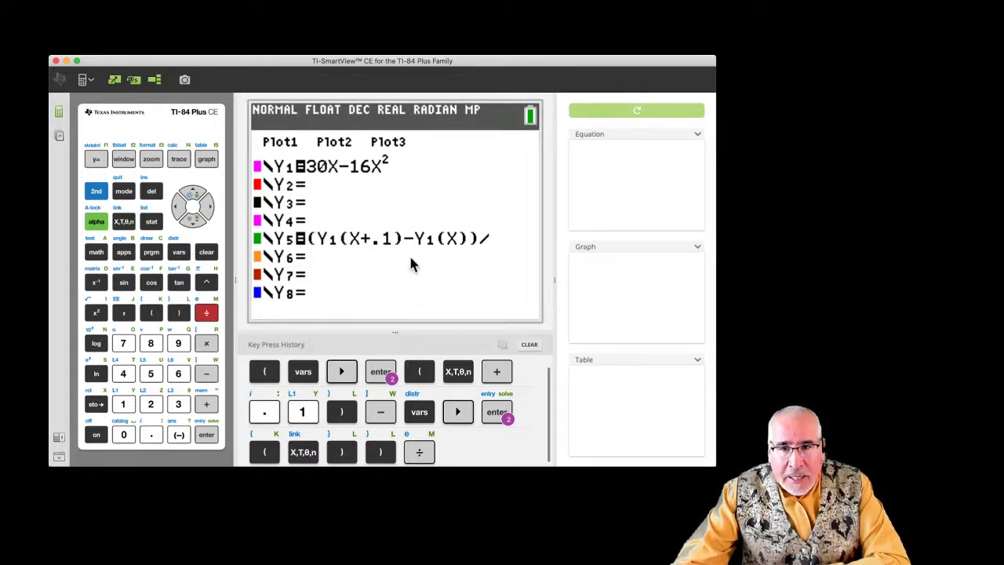
pyautogui.click(148, 436)
pyautogui.click(124, 405)
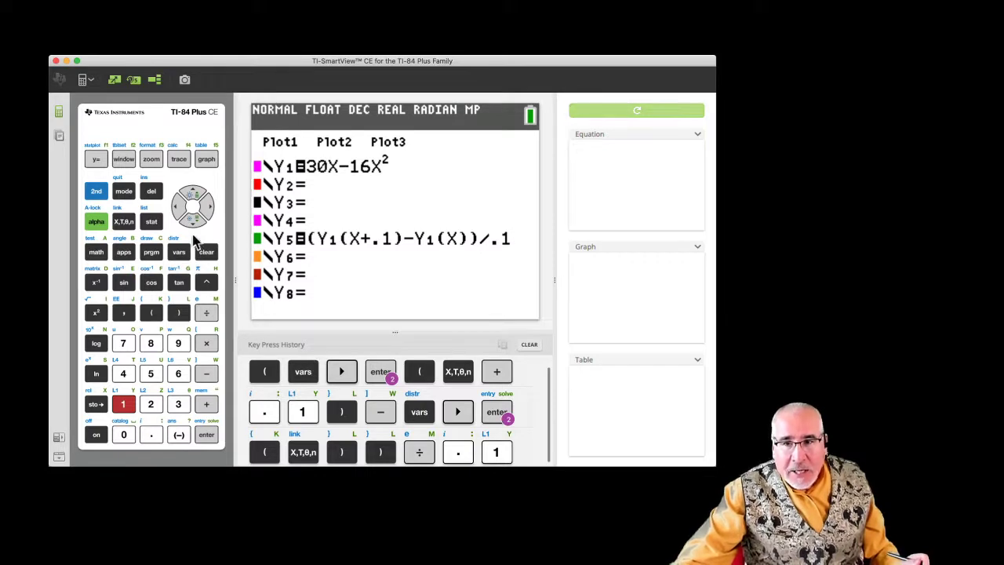
# Step: Toggle the Y5 equation's selection off and back on at its equals sign
pyautogui.click(179, 206)
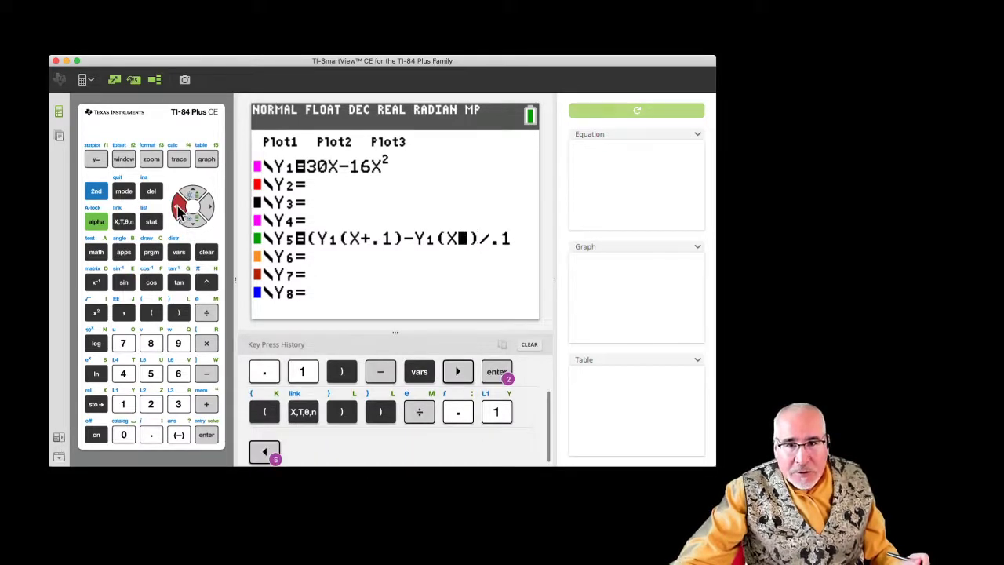
pyautogui.moveTo(180, 207); pyautogui.dragTo(179, 206)
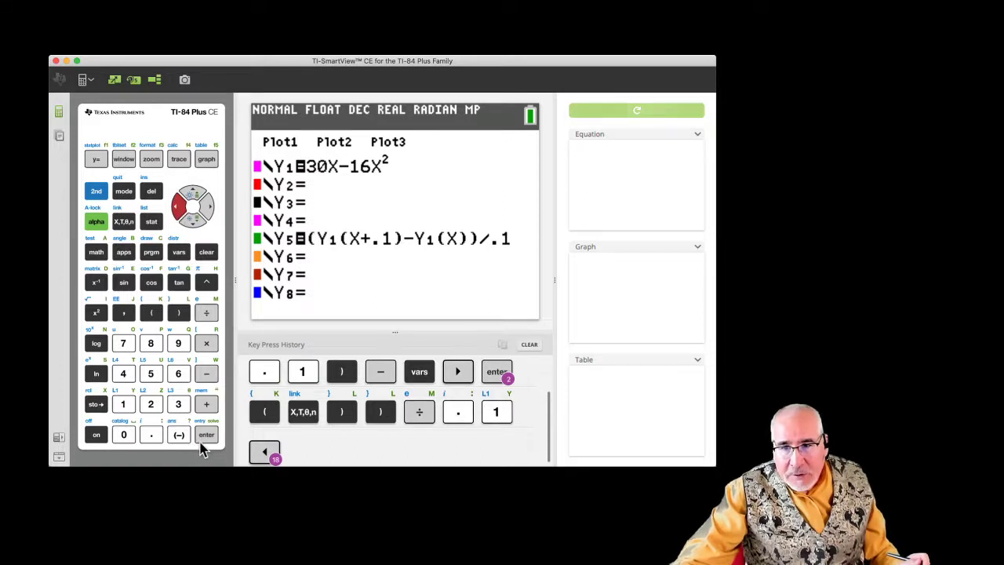
pyautogui.click(206, 435)
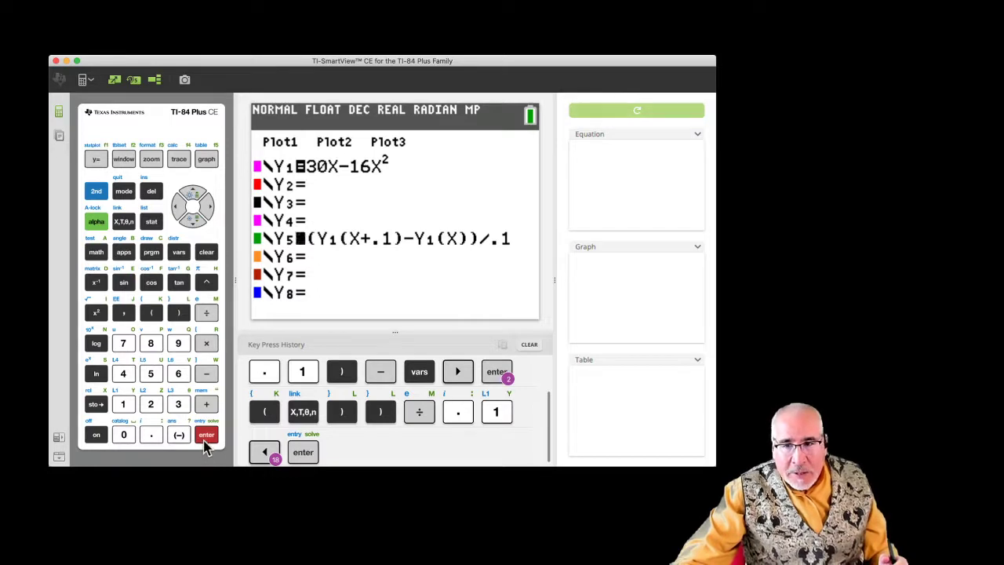
pyautogui.click(206, 209)
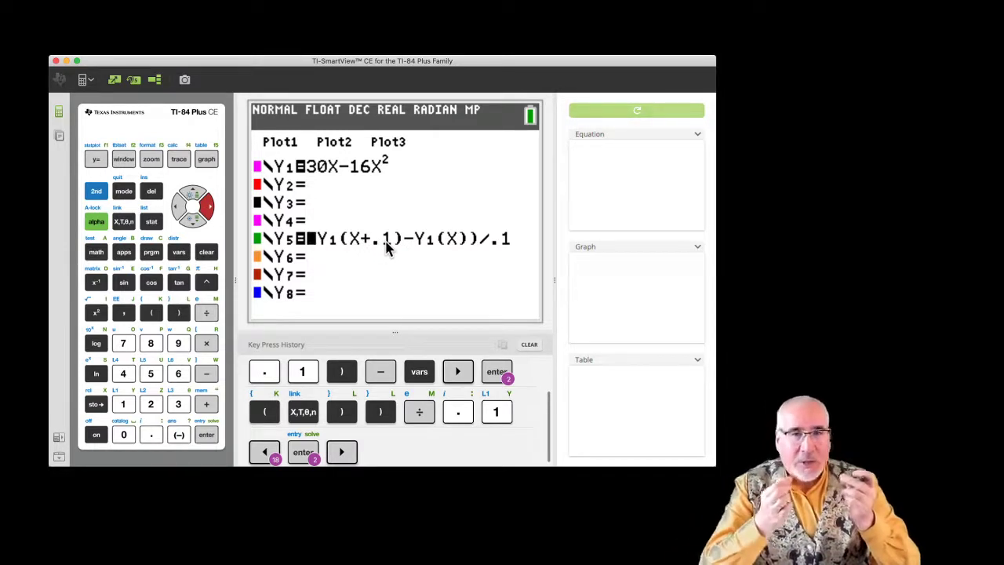
# Step: Display the table of values for Y1 and Y5, and handwrite -35.1 beneath 0.1 seconds on the presentation's Examples slide
pyautogui.click(96, 191)
pyautogui.click(206, 160)
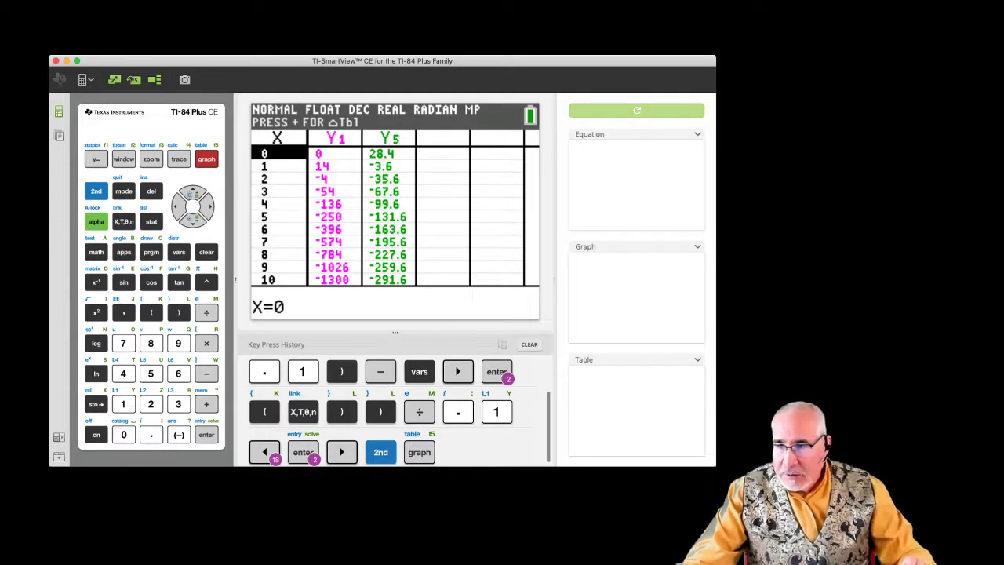
pyautogui.moveTo(695, 545)
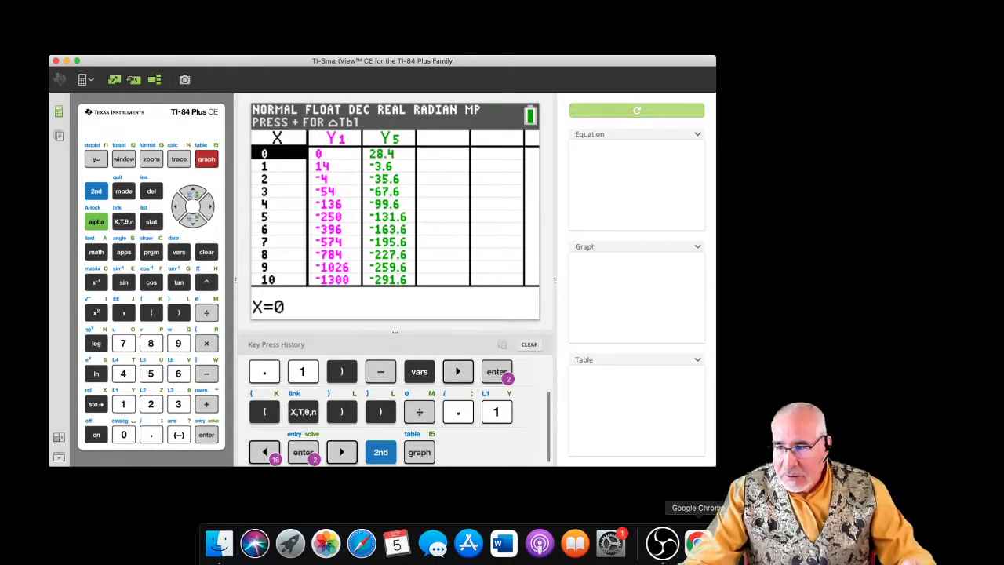
pyautogui.click(695, 543)
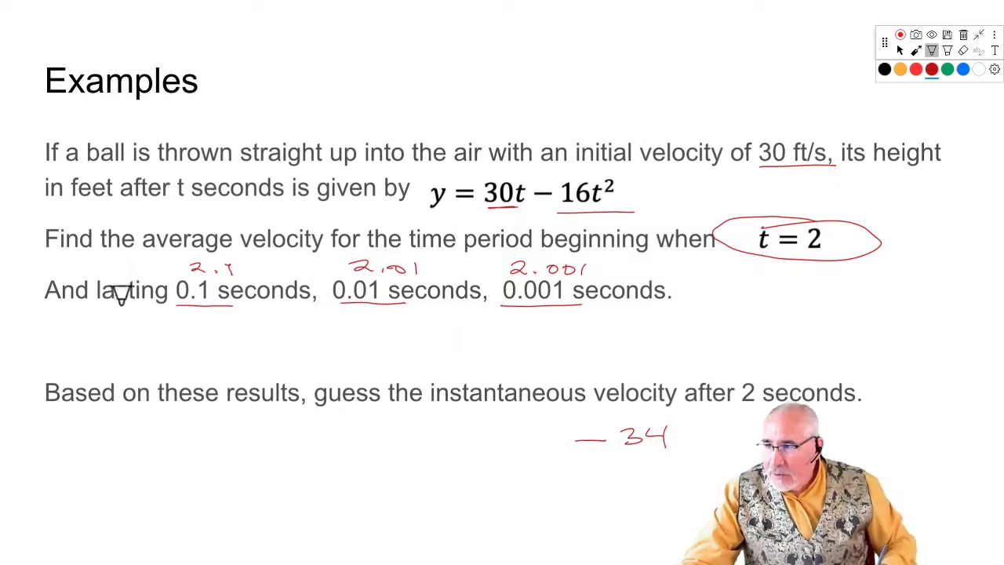
pyautogui.moveTo(167, 338)
pyautogui.mouseDown()
pyautogui.moveTo(236, 333)
pyautogui.moveTo(243, 344)
pyautogui.moveTo(233, 329)
pyautogui.moveTo(250, 328)
pyautogui.moveTo(273, 343)
pyautogui.mouseUp()
pyautogui.click(252, 341)
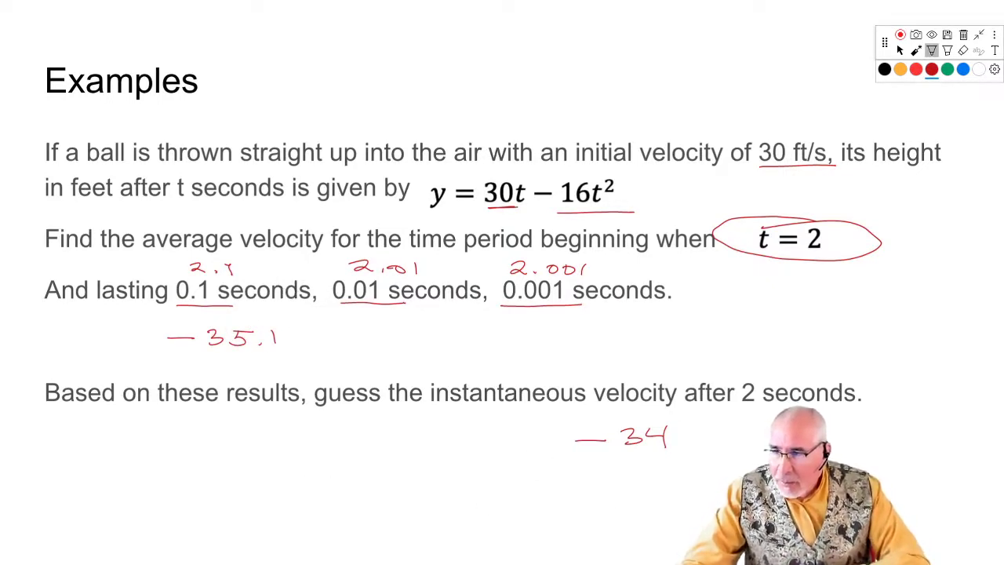
# Step: Switch to TI-SmartView CE and change the increment inside Y5's first Y1 term to .01
pyautogui.moveTo(439, 564)
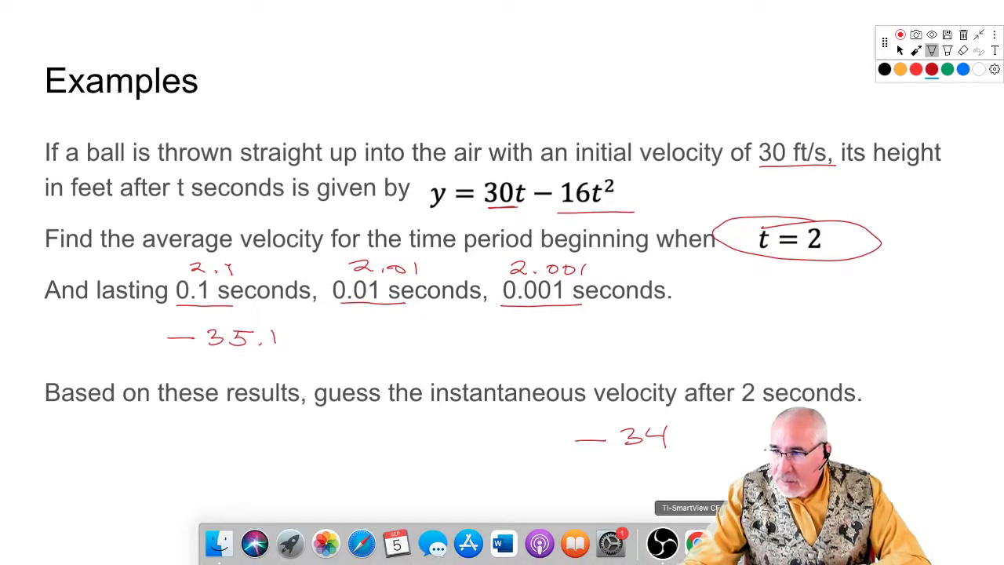
pyautogui.click(696, 542)
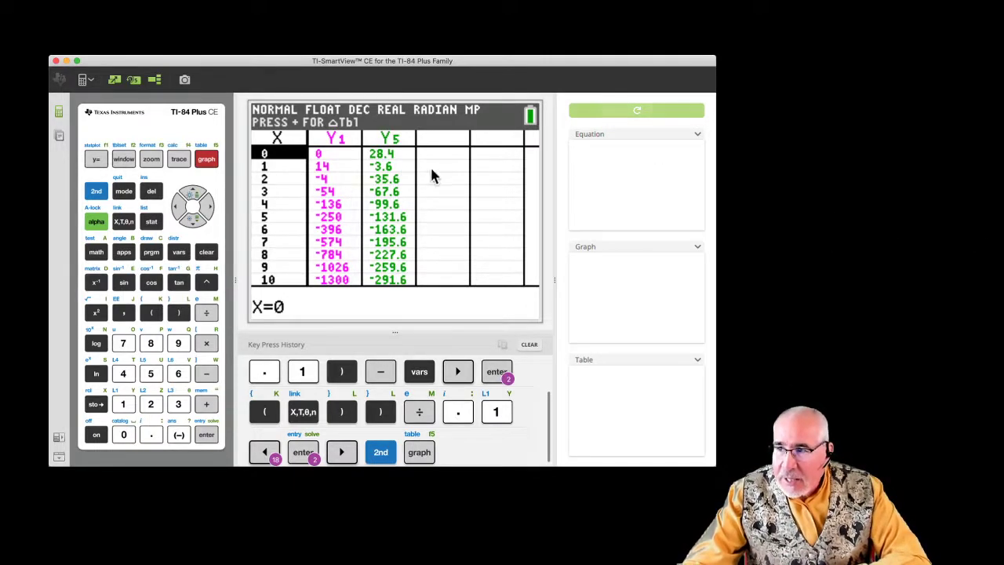
pyautogui.click(96, 160)
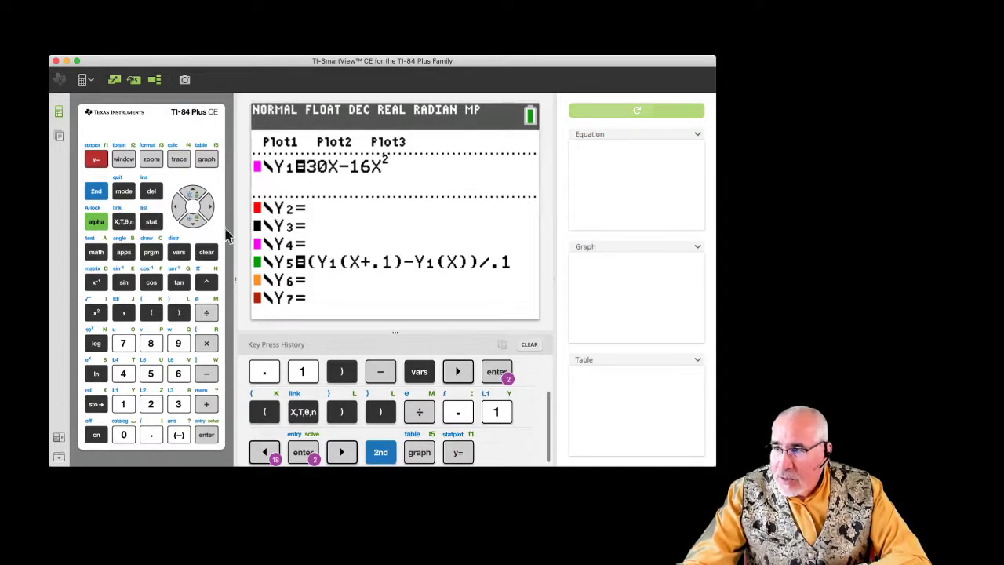
pyautogui.click(200, 223)
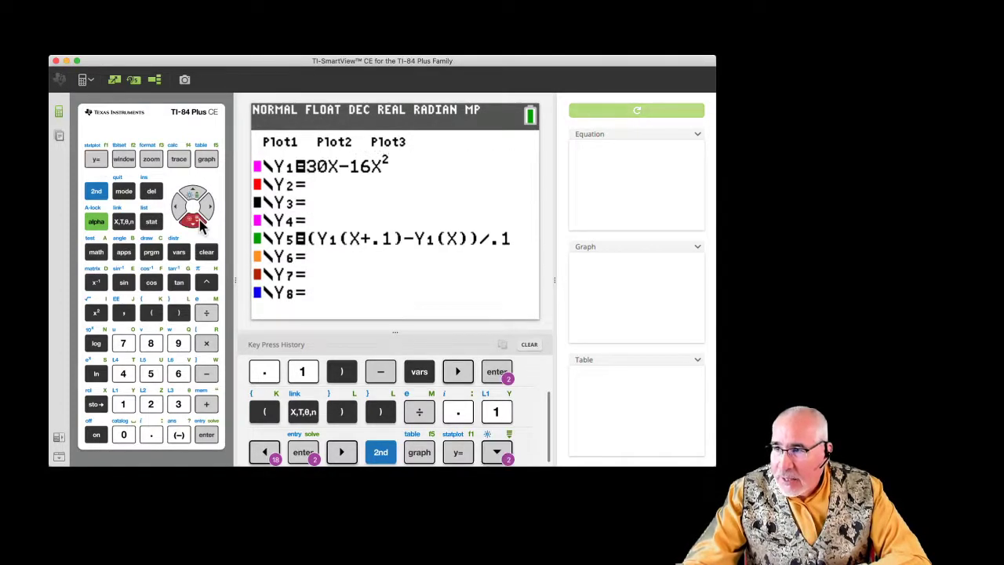
pyautogui.click(200, 224)
pyautogui.click(200, 223)
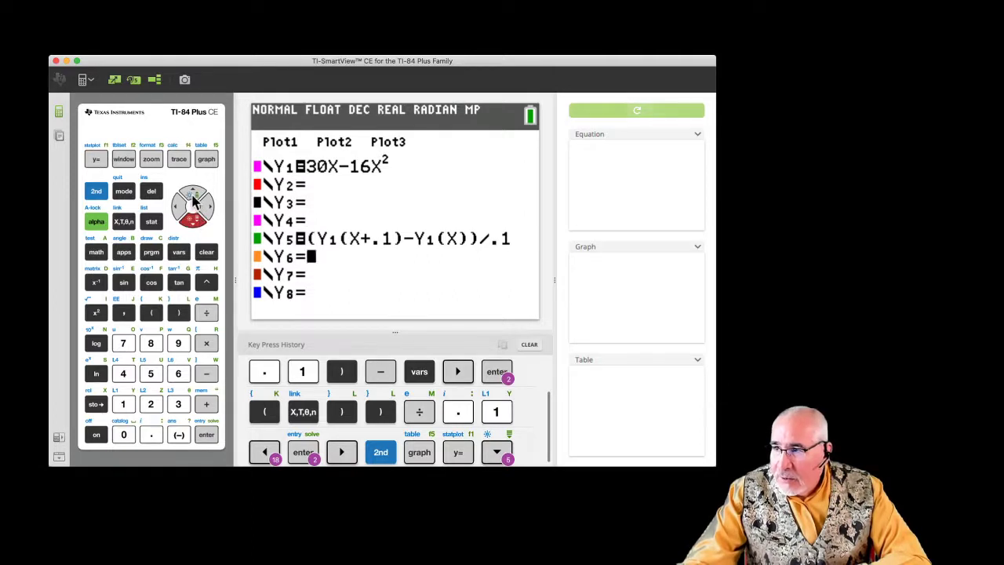
pyautogui.click(193, 196)
pyautogui.click(206, 207)
pyautogui.click(206, 207)
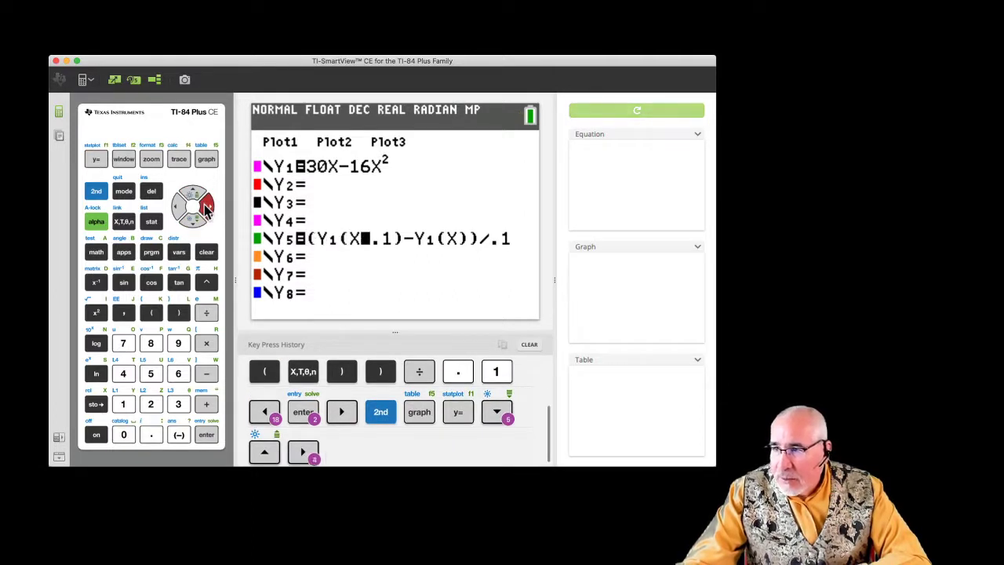
pyautogui.click(206, 207)
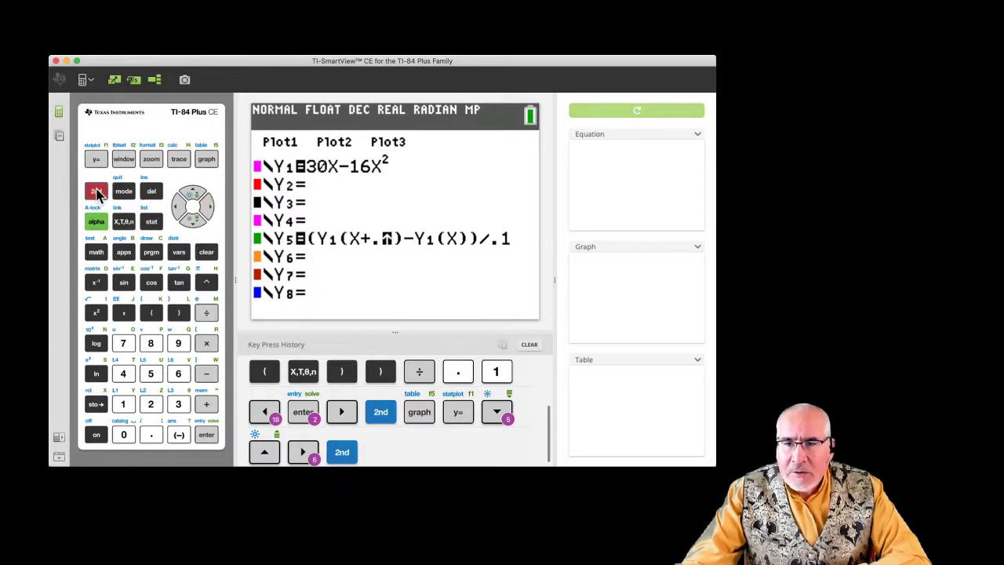
pyautogui.click(149, 193)
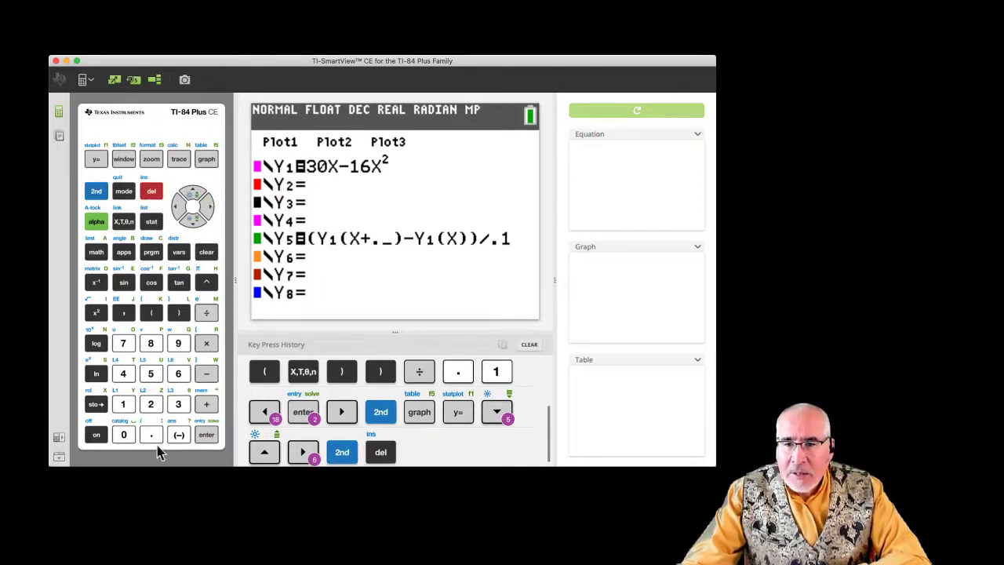
pyautogui.click(123, 434)
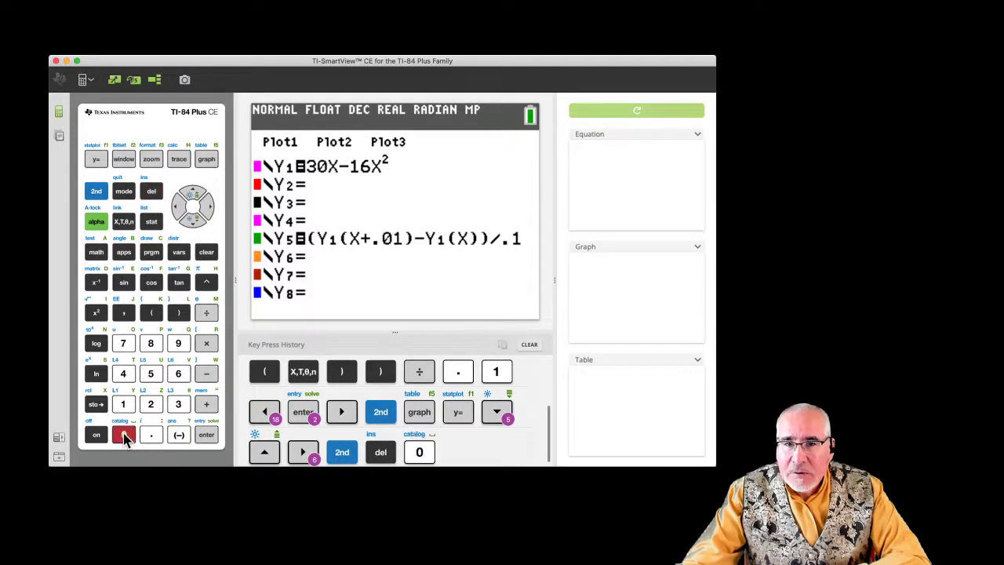
# Step: Change the divisor at the end of the Y5 equation to .01
pyautogui.click(209, 206)
pyautogui.click(209, 207)
pyautogui.click(208, 206)
pyautogui.click(209, 206)
pyautogui.click(208, 206)
pyautogui.click(208, 206)
pyautogui.click(208, 206)
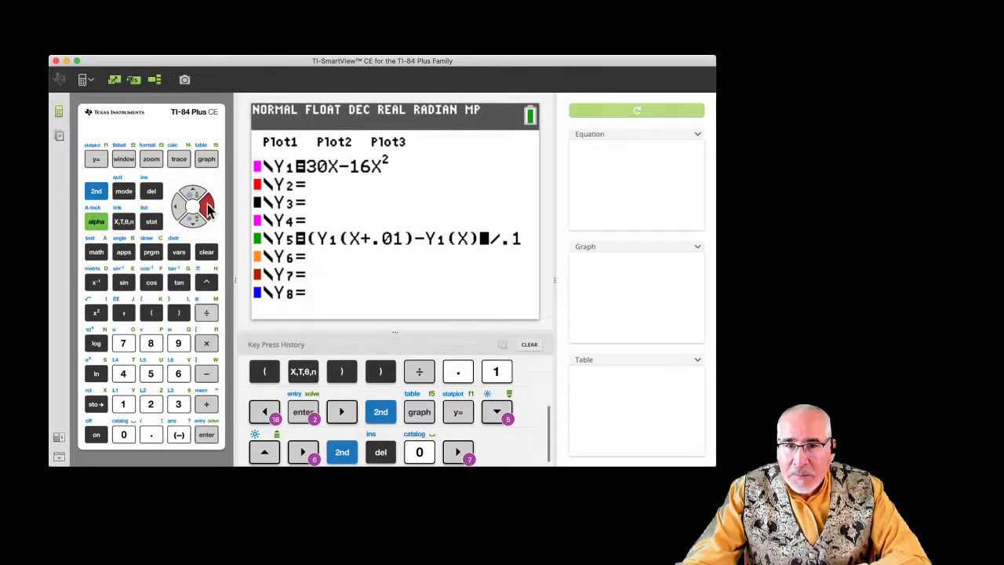
pyautogui.click(209, 206)
pyautogui.click(208, 207)
pyautogui.click(209, 206)
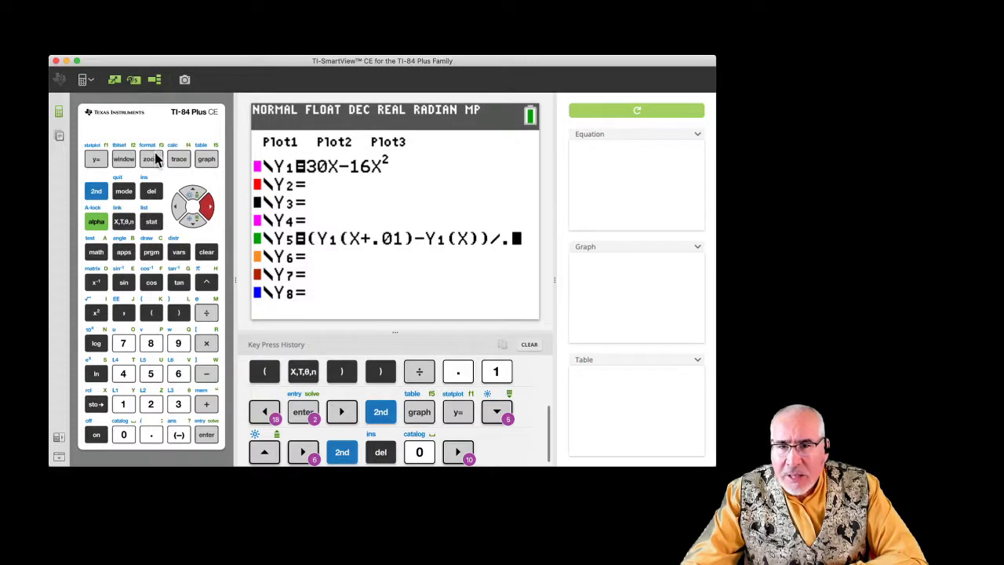
pyautogui.click(97, 192)
pyautogui.click(151, 191)
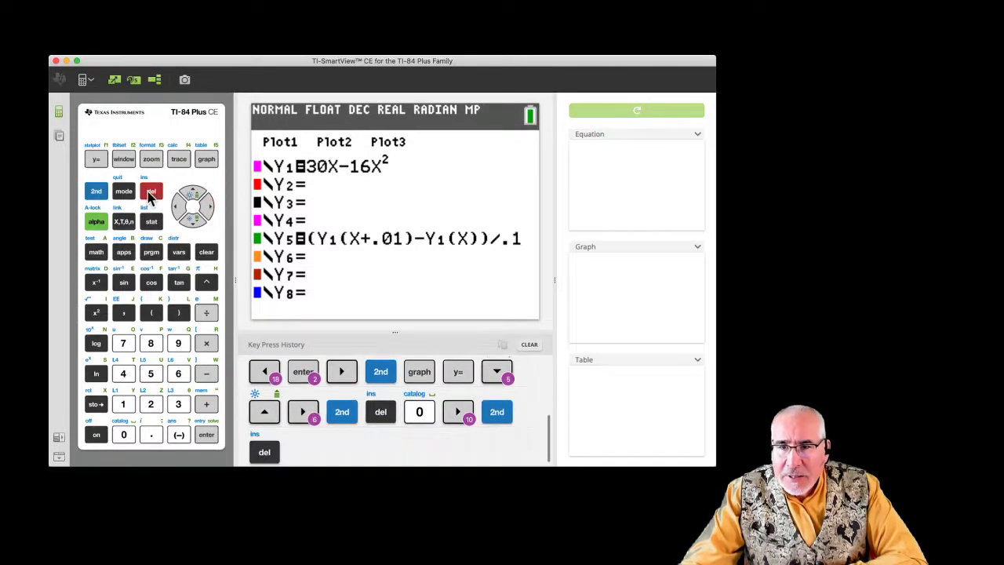
pyautogui.click(124, 436)
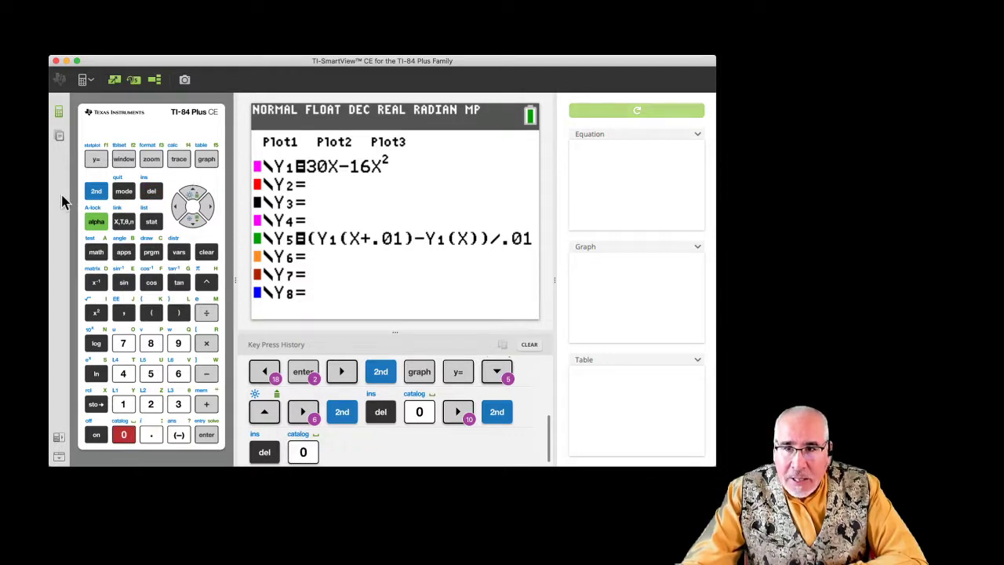
# Step: Display the Y1 and Y5 table, and handwrite -35.6 as the 0.1-second answer and -34.16 as the 0.01-second answer on the Examples slide
pyautogui.click(95, 190)
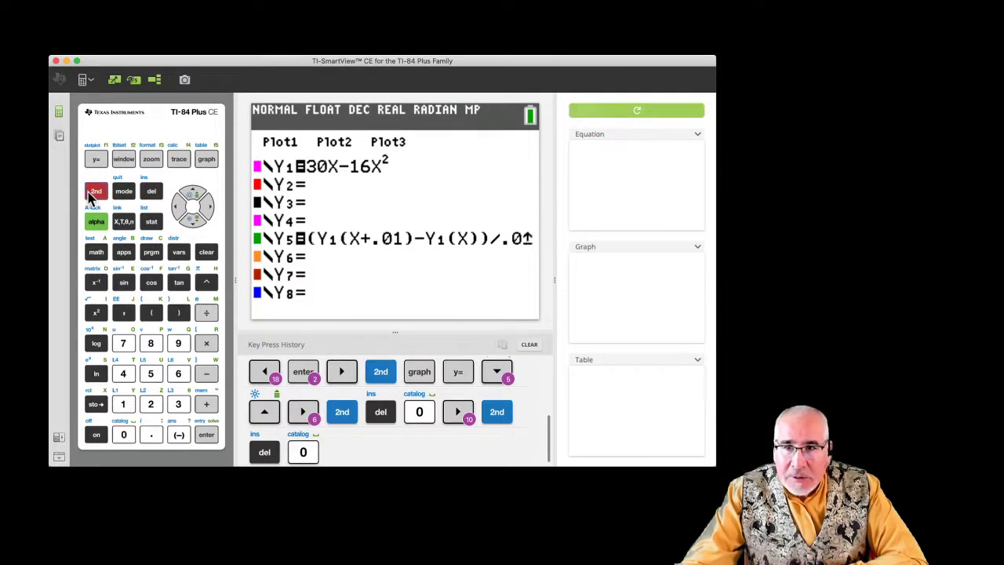
pyautogui.click(204, 159)
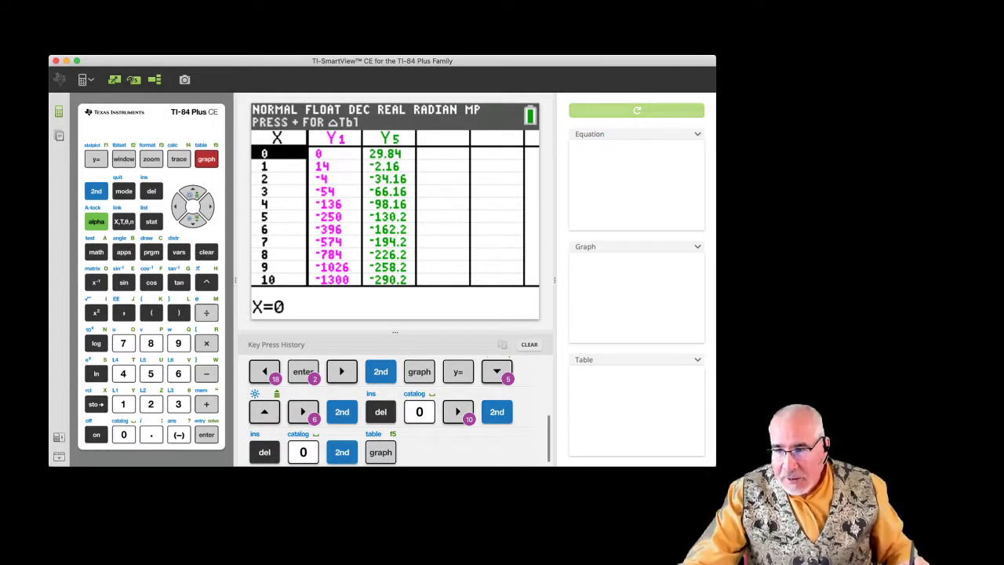
pyautogui.moveTo(694, 549)
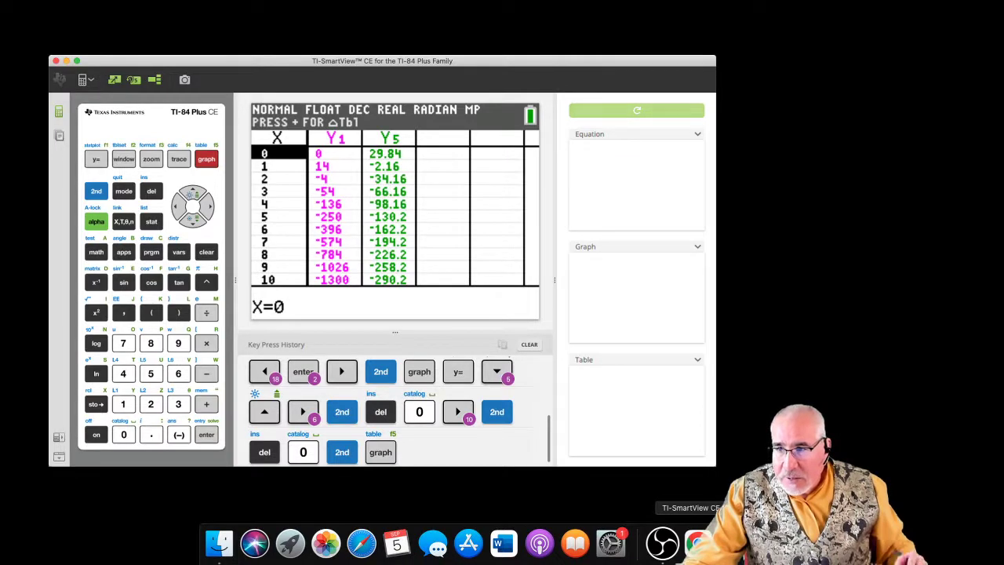
pyautogui.click(694, 541)
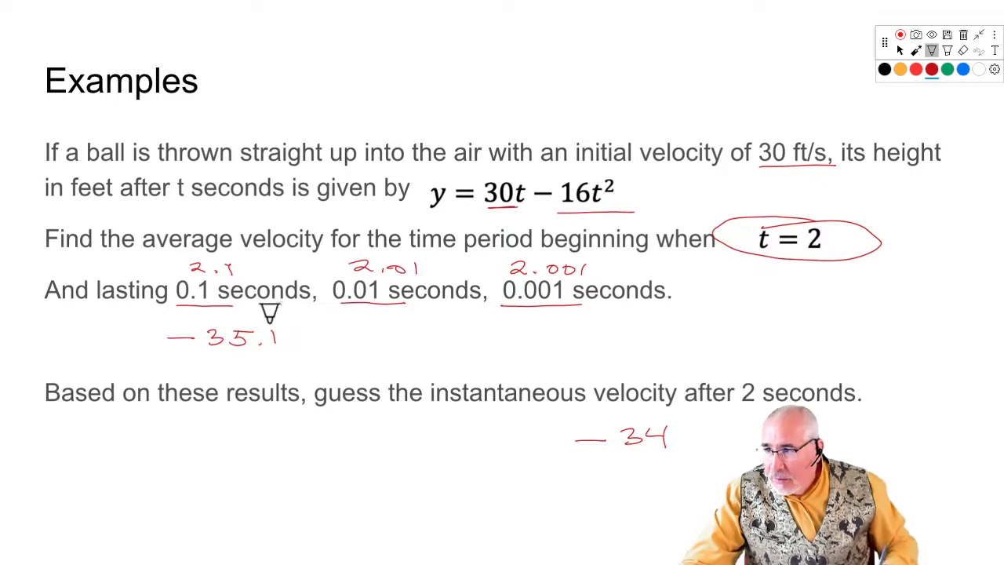
pyautogui.moveTo(279, 329); pyautogui.dragTo(284, 345)
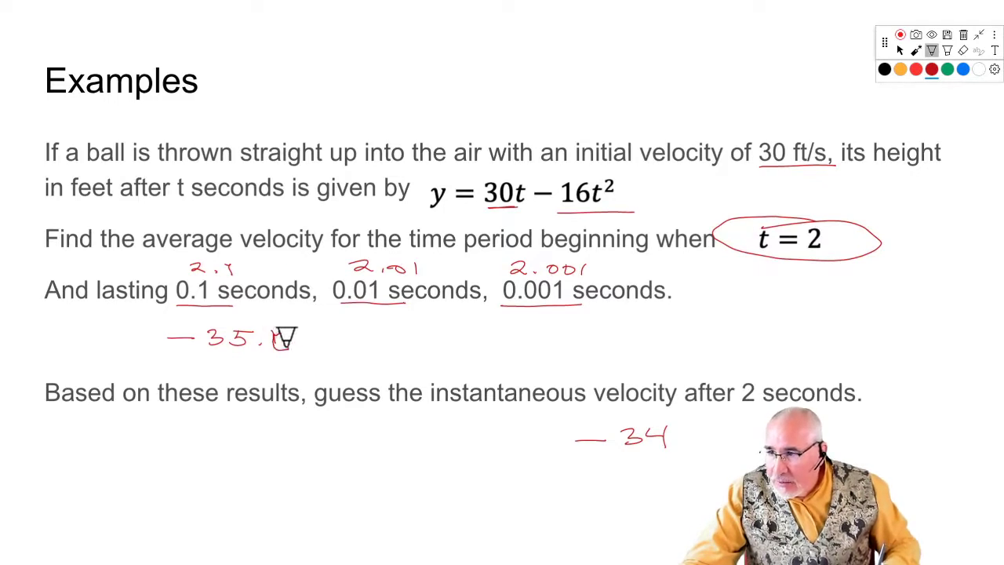
pyautogui.moveTo(350, 333); pyautogui.dragTo(423, 340)
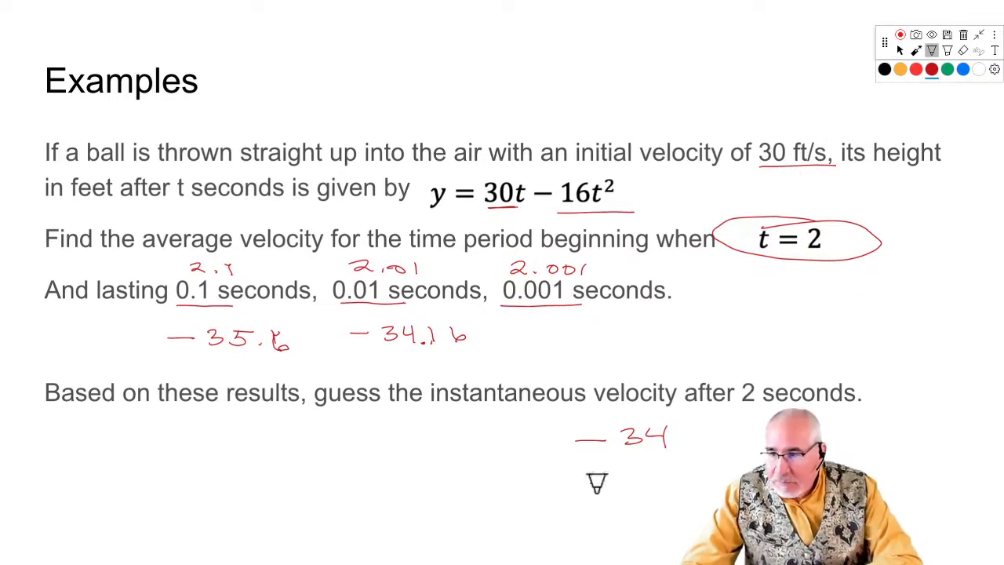
# Step: Switch back to TI-SmartView CE and change the increment inside Y5's first Y1 term to .001
pyautogui.moveTo(610, 549)
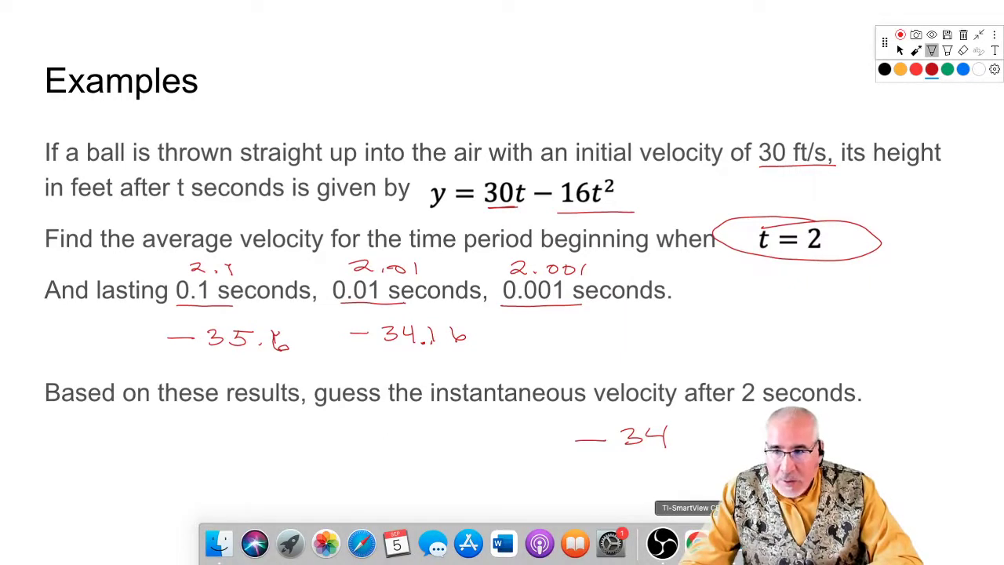
pyautogui.click(694, 542)
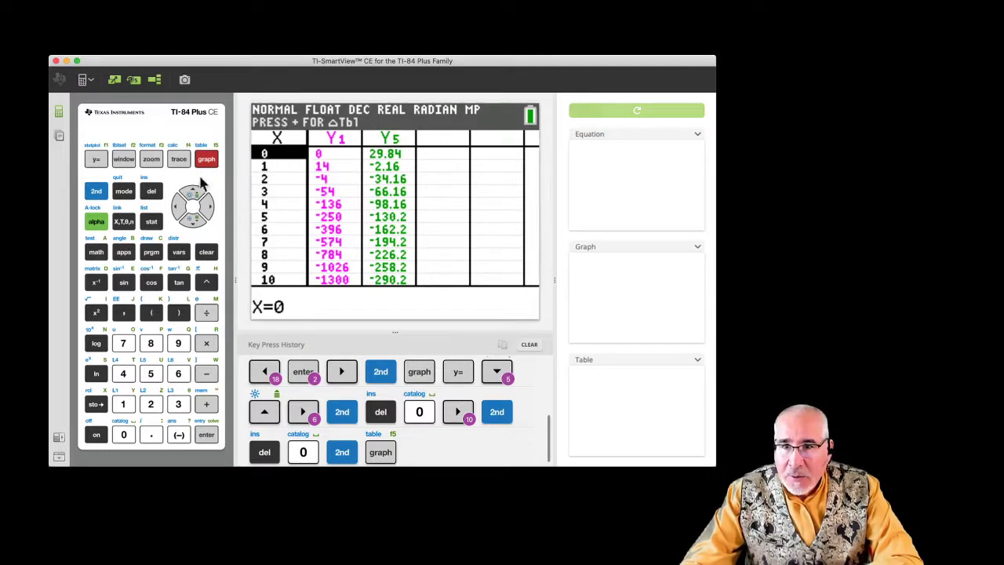
pyautogui.click(96, 159)
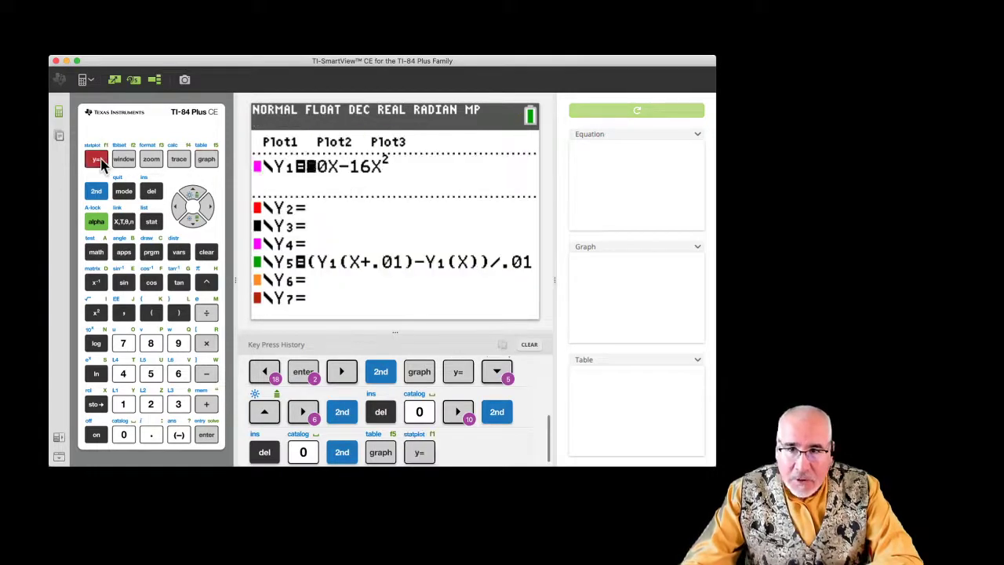
pyautogui.click(188, 224)
pyautogui.click(188, 223)
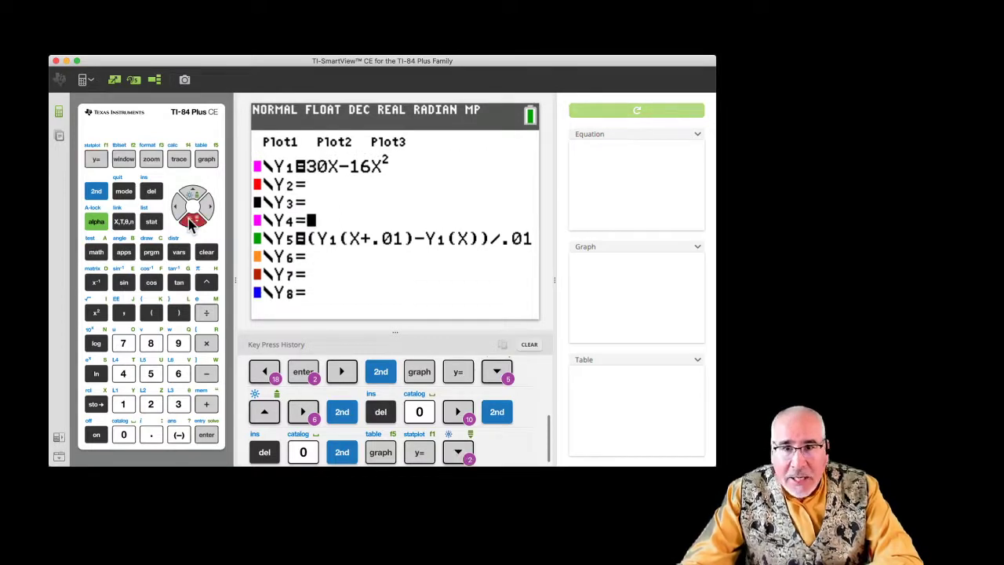
pyautogui.click(188, 223)
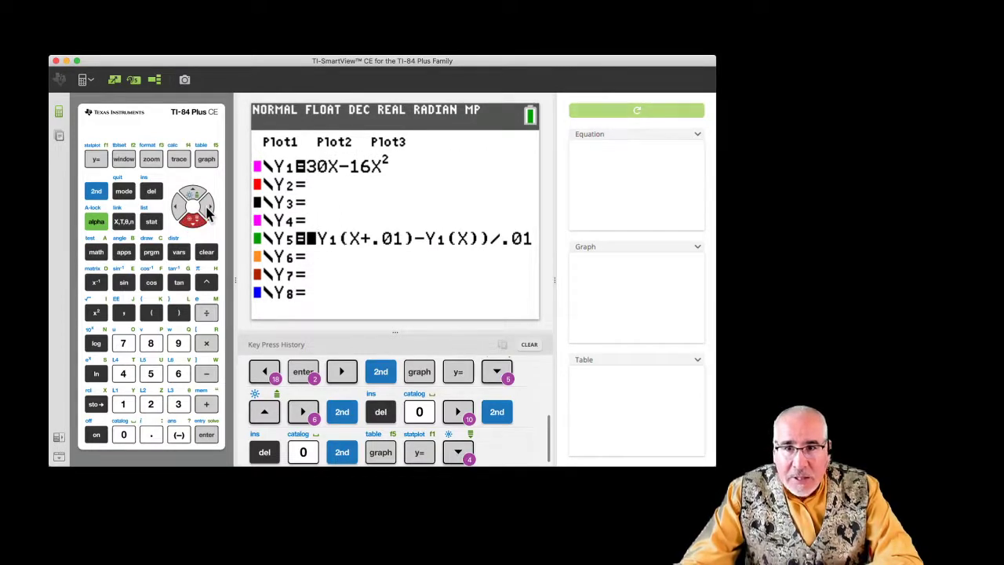
pyautogui.click(208, 209)
pyautogui.click(208, 208)
pyautogui.click(207, 209)
pyautogui.click(208, 209)
pyautogui.click(208, 209)
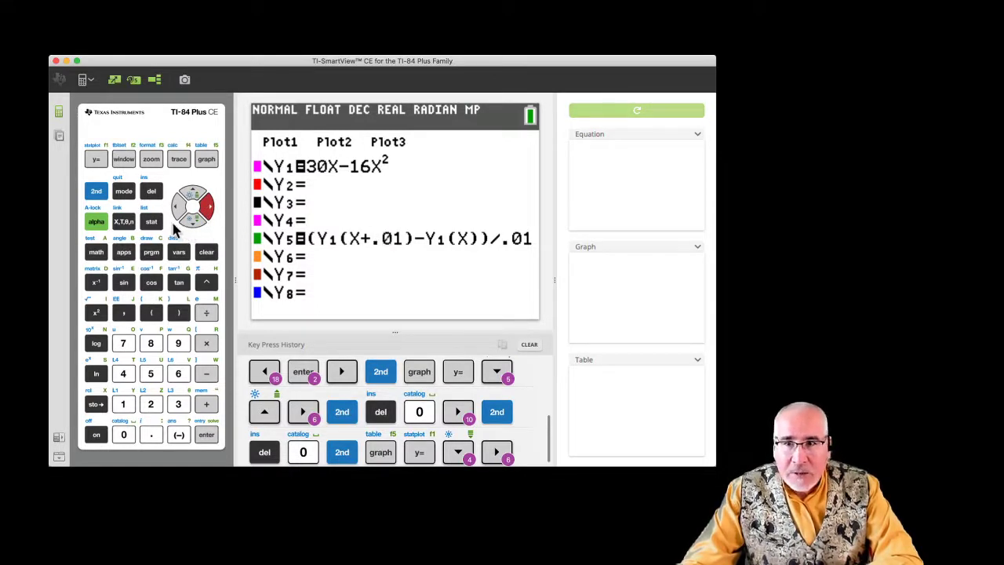
pyautogui.click(96, 191)
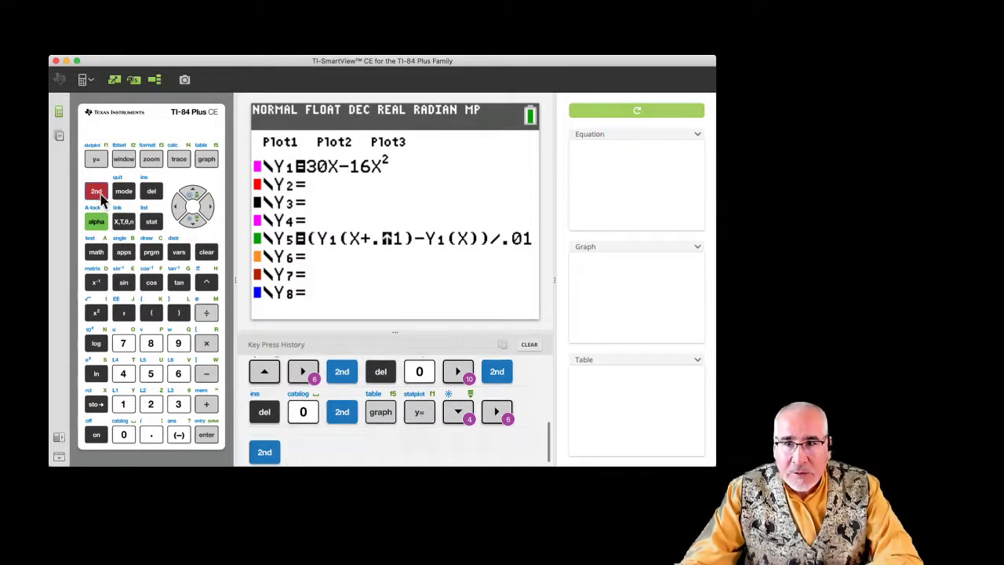
pyautogui.click(148, 193)
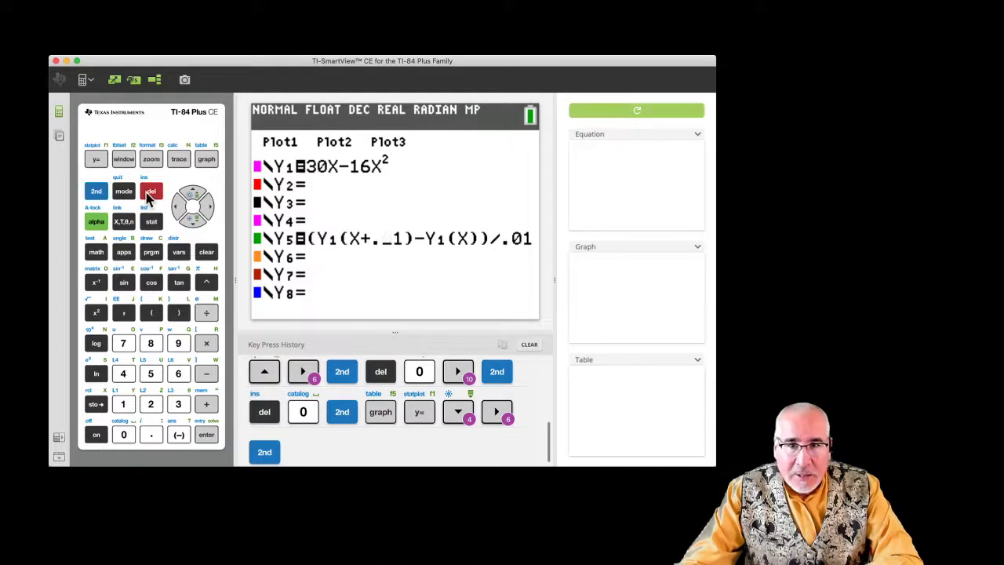
pyautogui.click(124, 436)
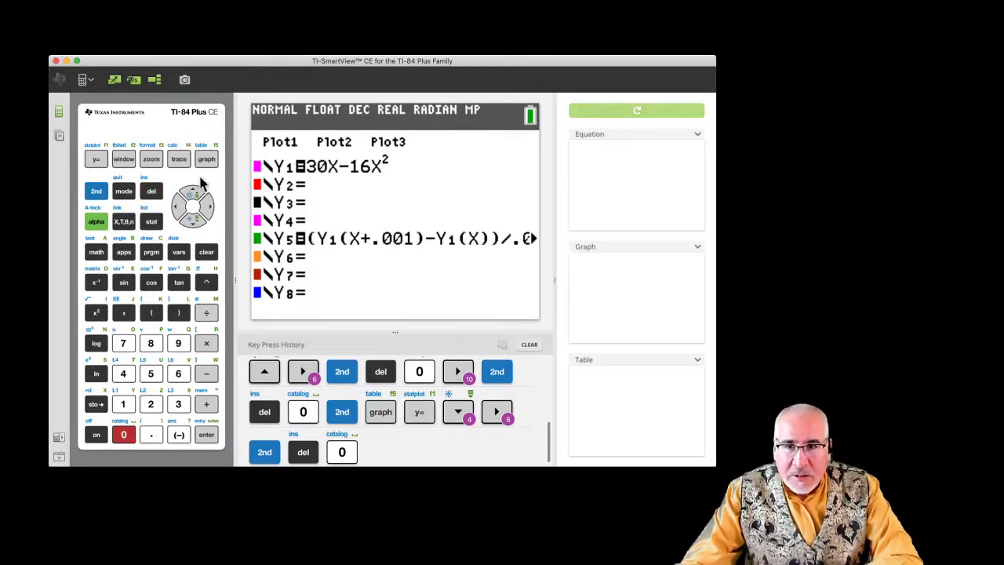
# Step: Move the edit cursor to the digits after the decimal point in Y5's divisor
pyautogui.click(208, 208)
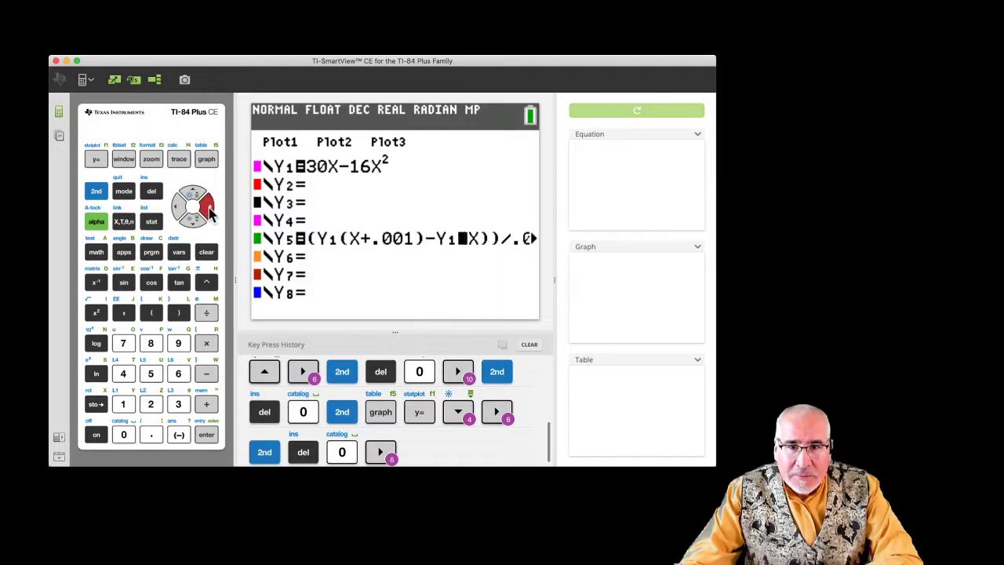
pyautogui.click(208, 209)
pyautogui.click(208, 209)
pyautogui.click(208, 208)
pyautogui.click(208, 209)
pyautogui.click(208, 208)
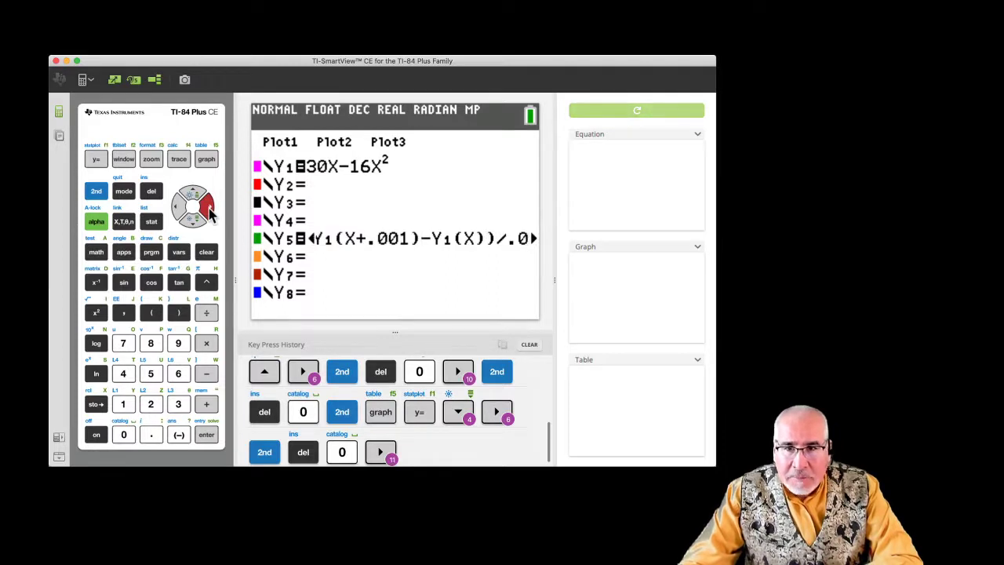
pyautogui.click(96, 191)
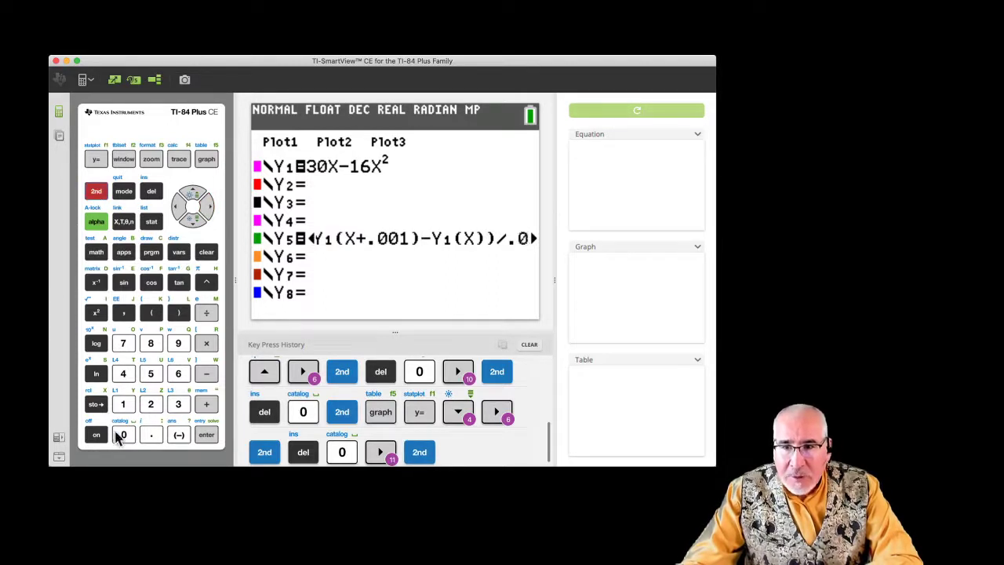
pyautogui.click(117, 434)
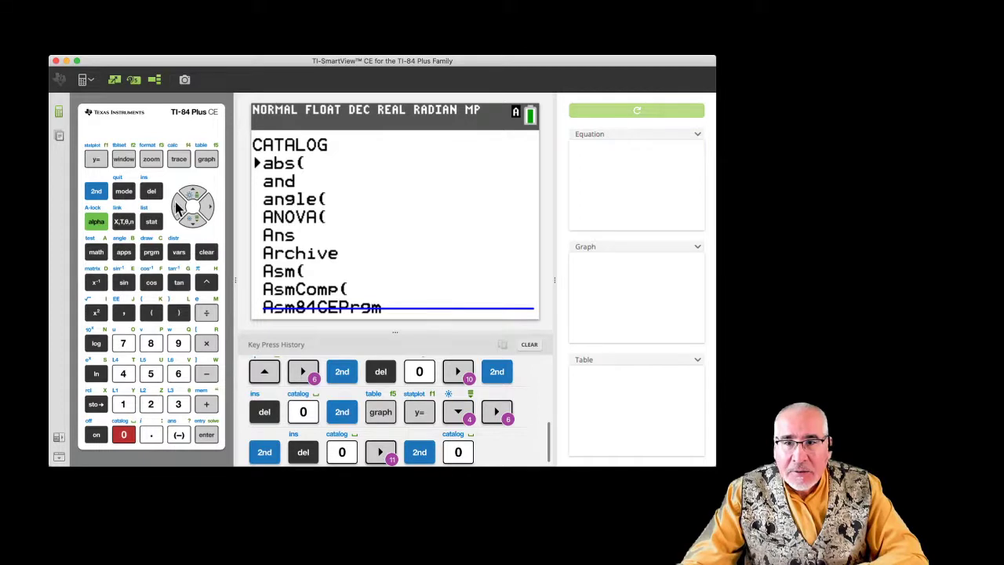
pyautogui.click(96, 161)
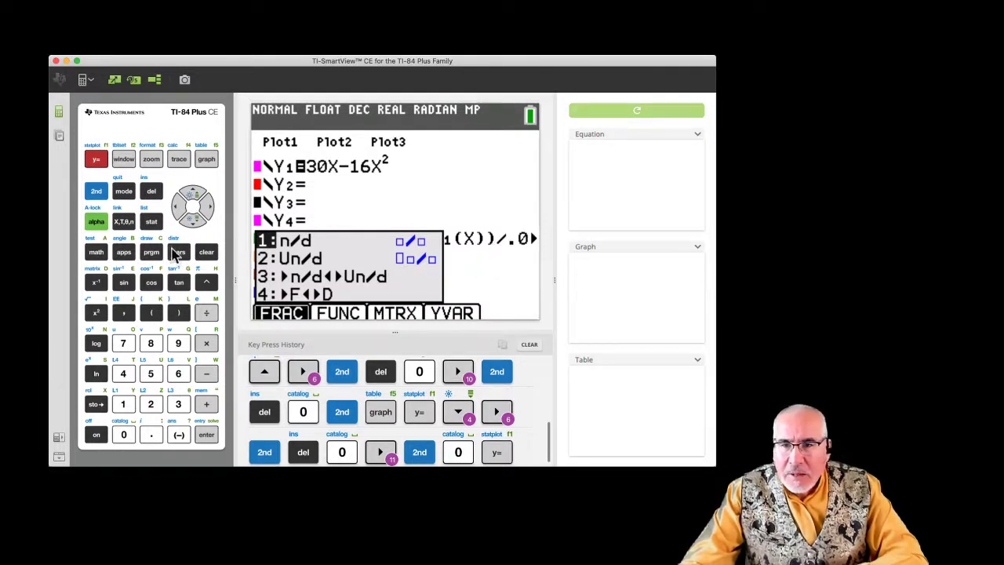
pyautogui.click(180, 208)
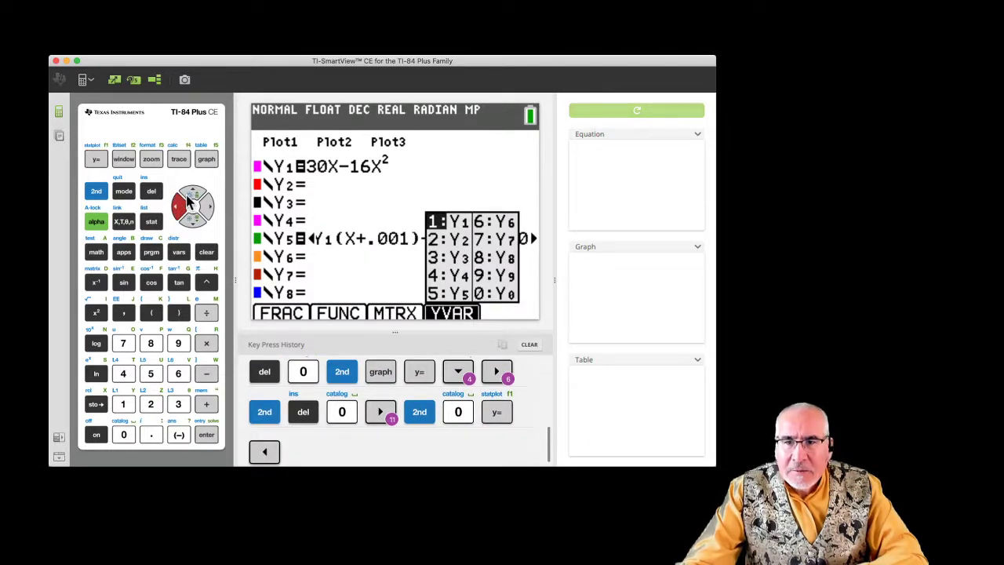
pyautogui.click(94, 161)
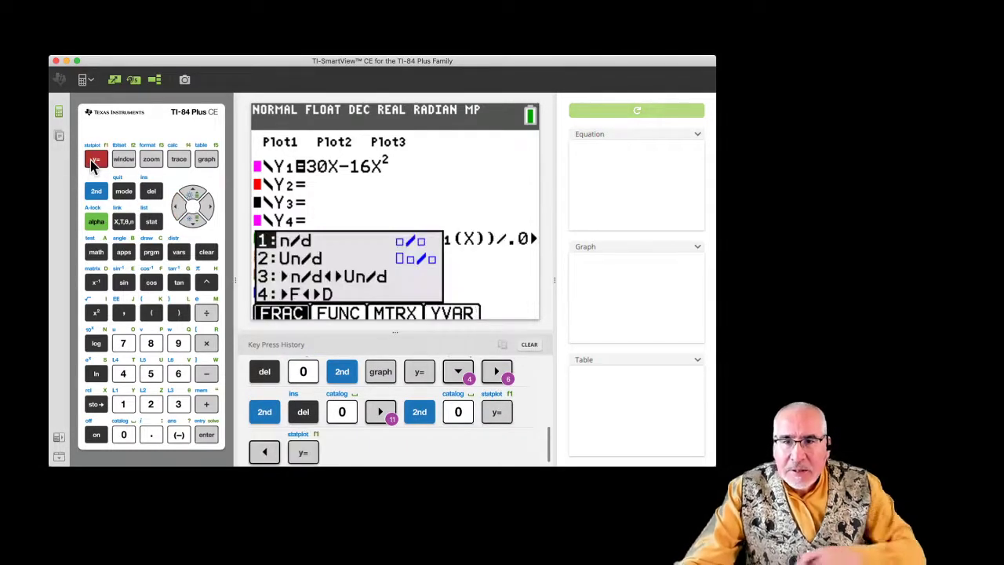
pyautogui.click(93, 163)
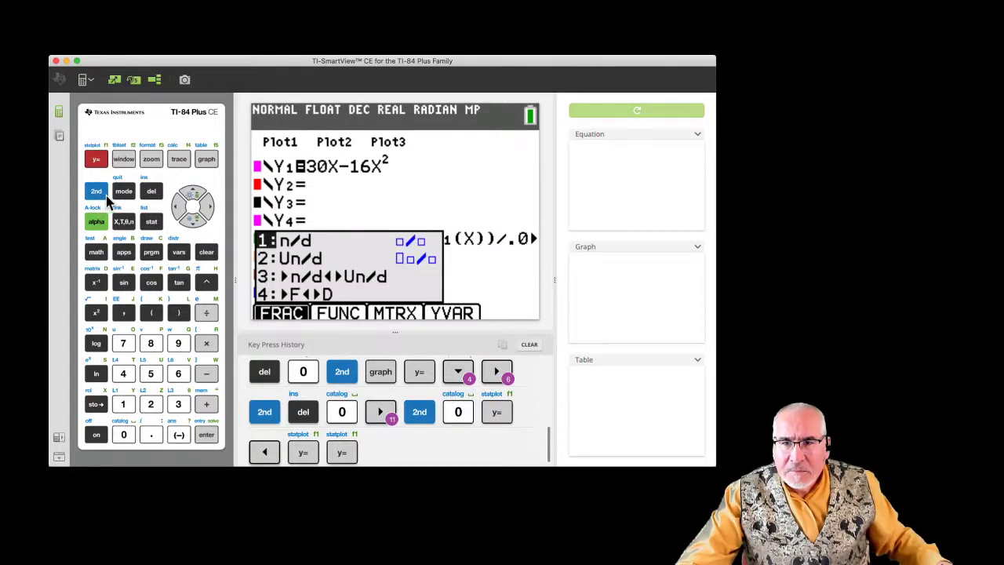
pyautogui.click(152, 193)
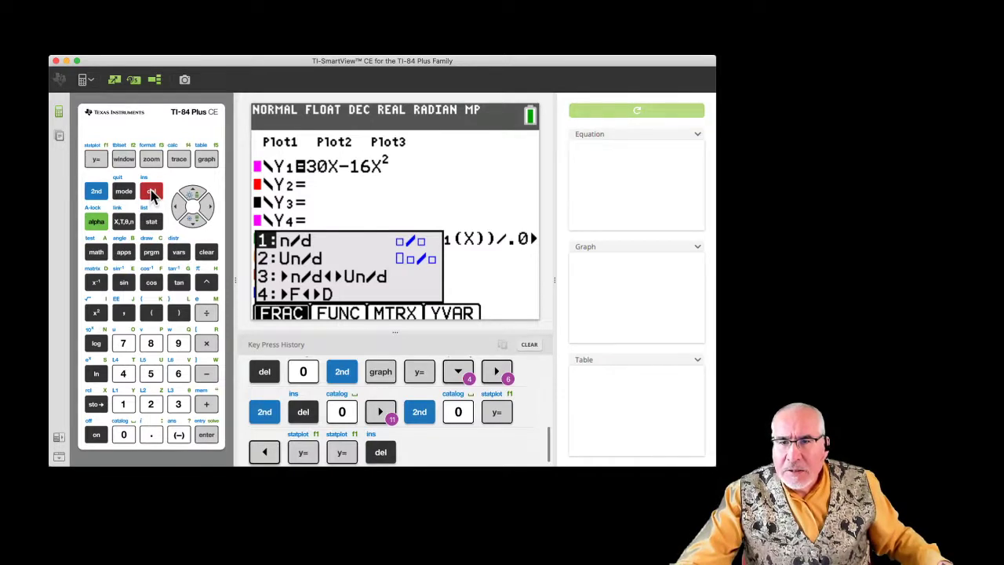
pyautogui.click(206, 253)
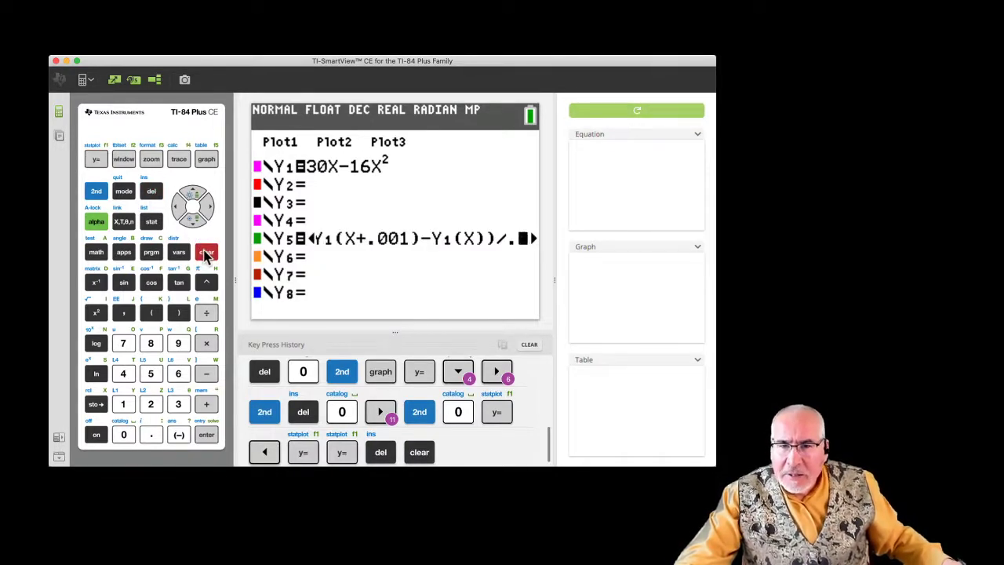
# Step: Insert a 0 after the decimal point in Y5's divisor to make it .001
pyautogui.click(97, 192)
pyautogui.click(152, 192)
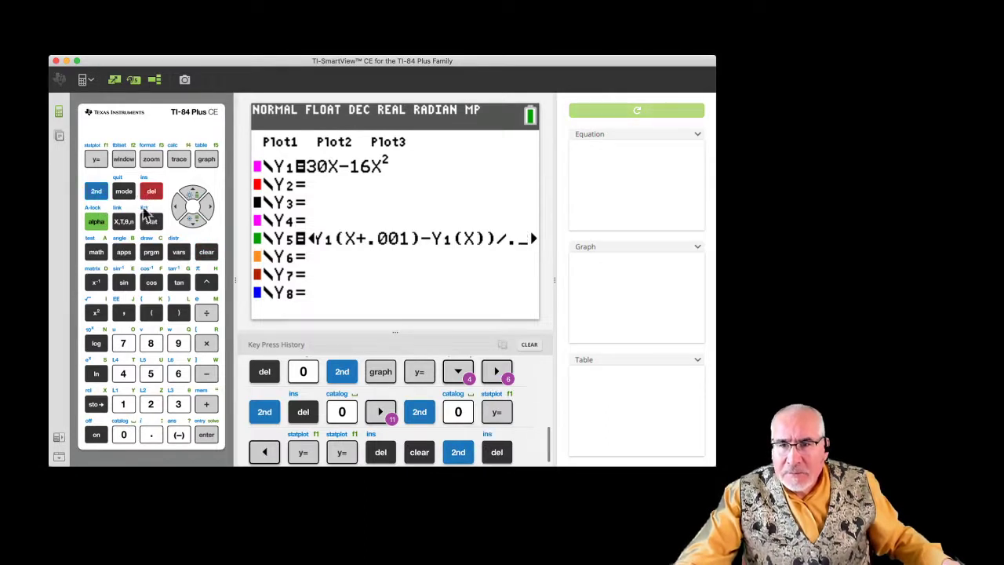
pyautogui.click(124, 436)
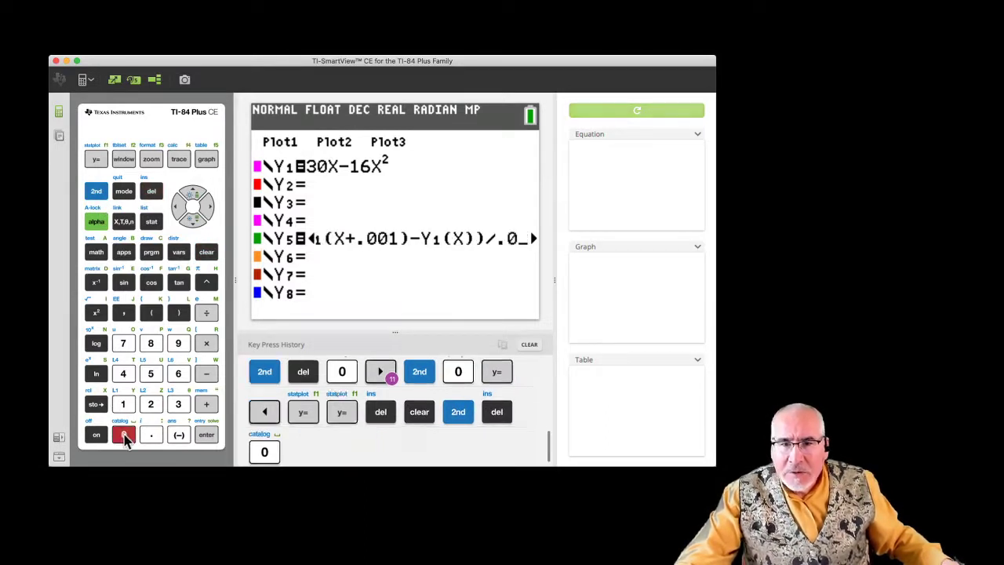
pyautogui.click(206, 207)
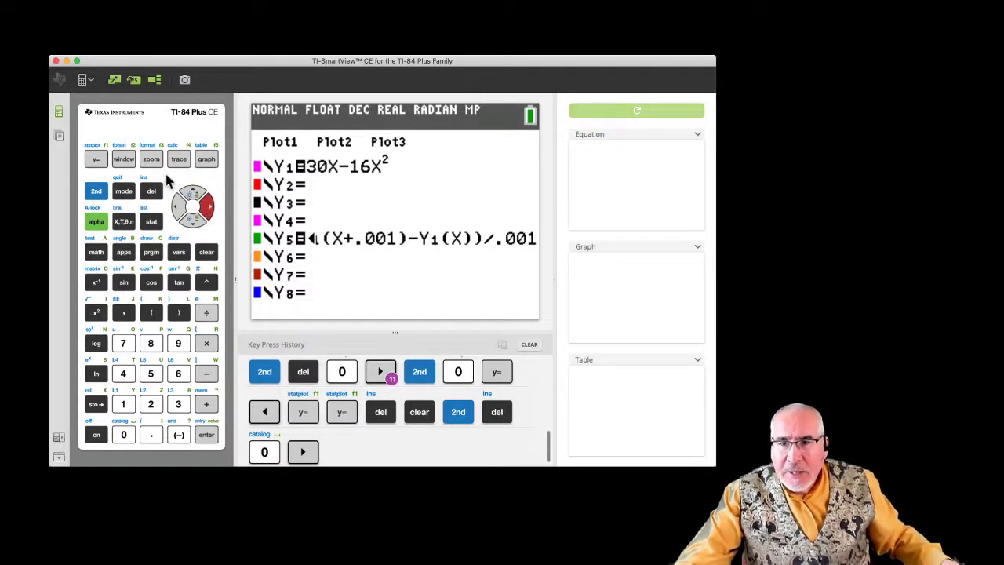
# Step: Display the Y1 and Y5 table, then switch to Google Chrome and handwrite -34.02 as the 0.001-second answer on the Examples slide
pyautogui.click(95, 191)
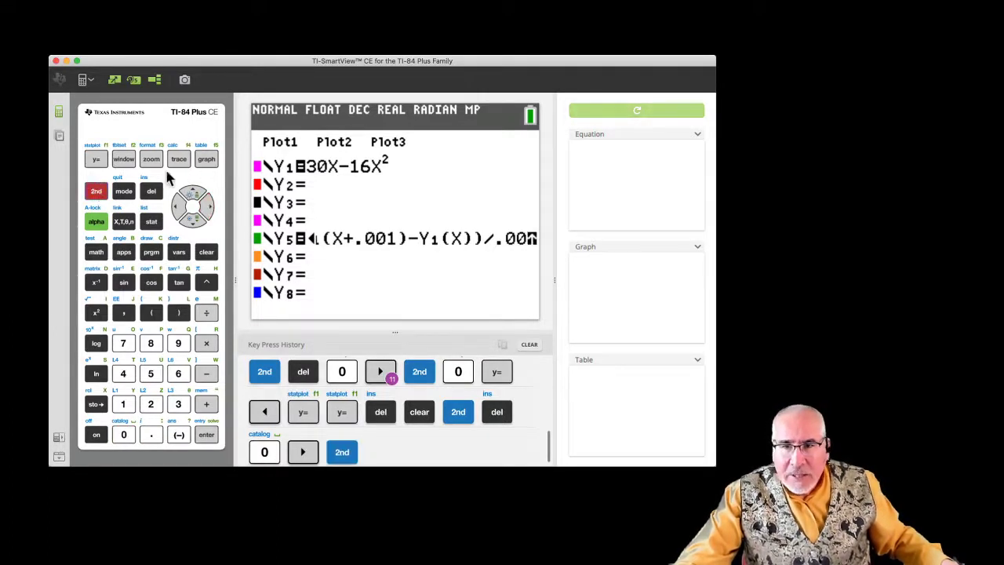
pyautogui.click(206, 161)
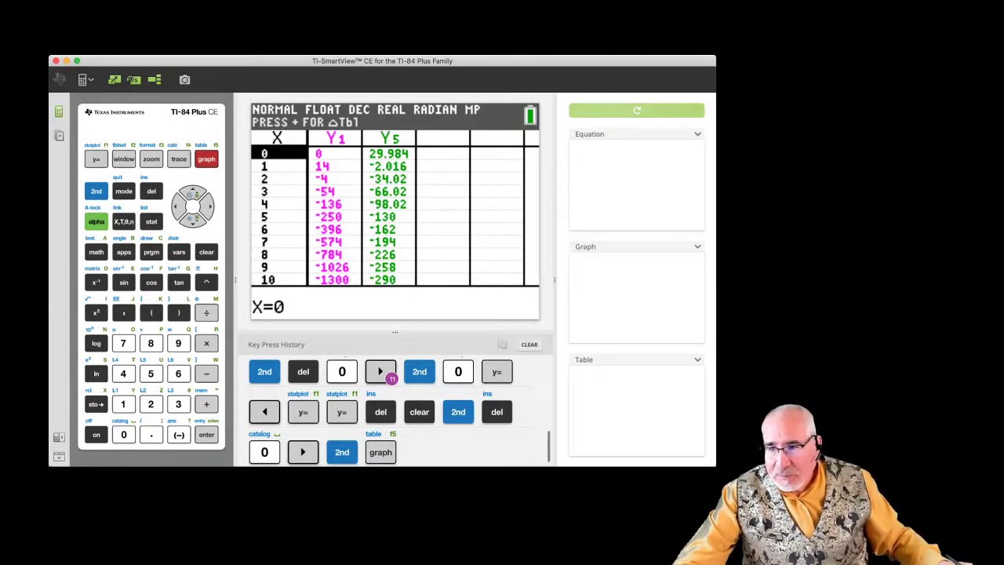
pyautogui.moveTo(694, 559)
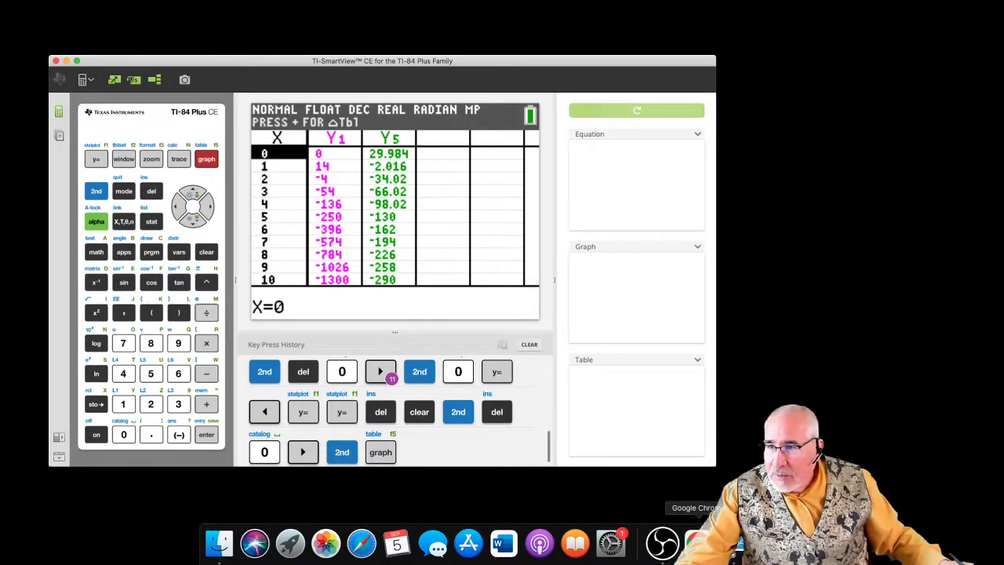
pyautogui.click(695, 541)
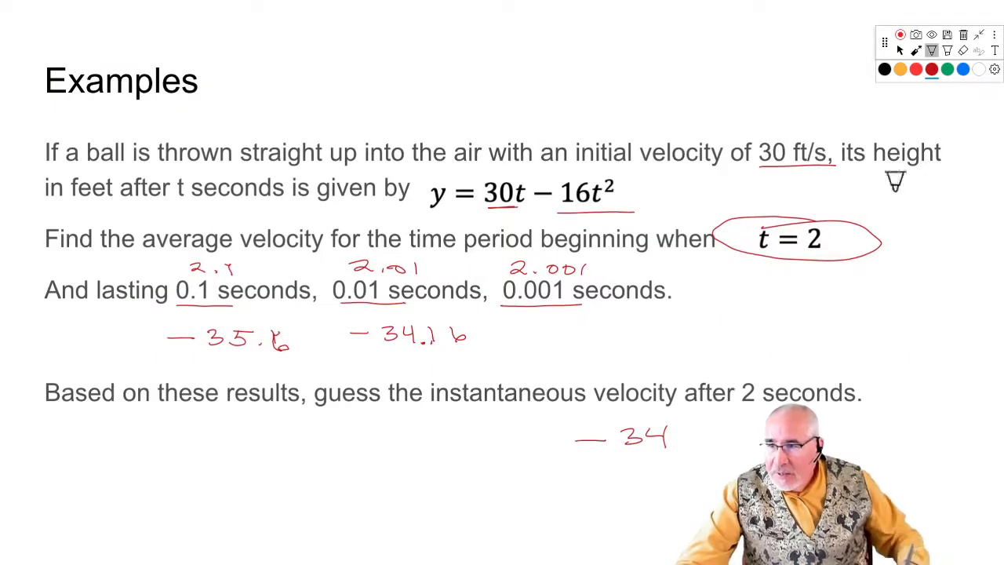
pyautogui.moveTo(564, 336)
pyautogui.mouseDown()
pyautogui.moveTo(592, 327)
pyautogui.moveTo(596, 340)
pyautogui.moveTo(610, 327)
pyautogui.moveTo(627, 345)
pyautogui.moveTo(689, 346)
pyautogui.mouseUp()
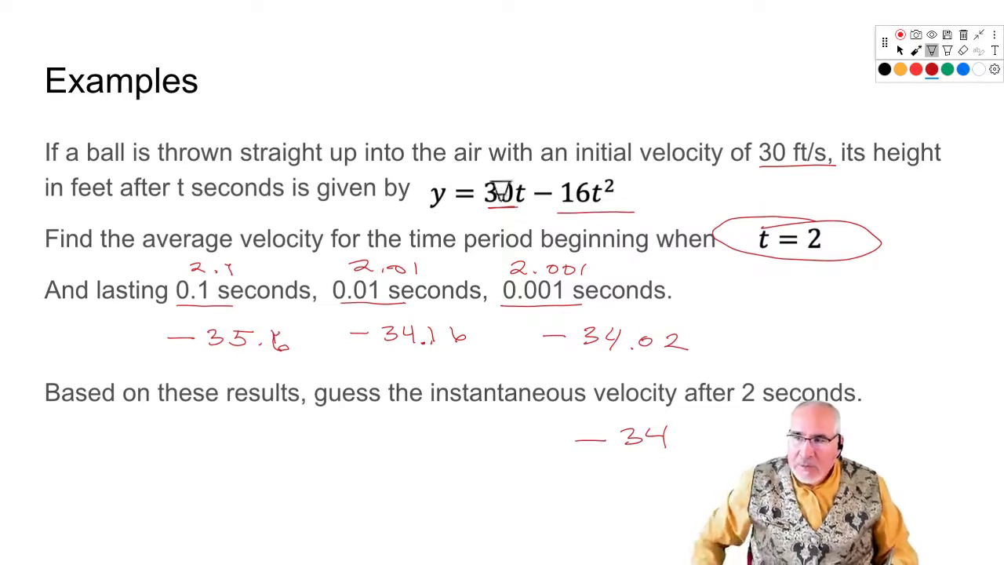